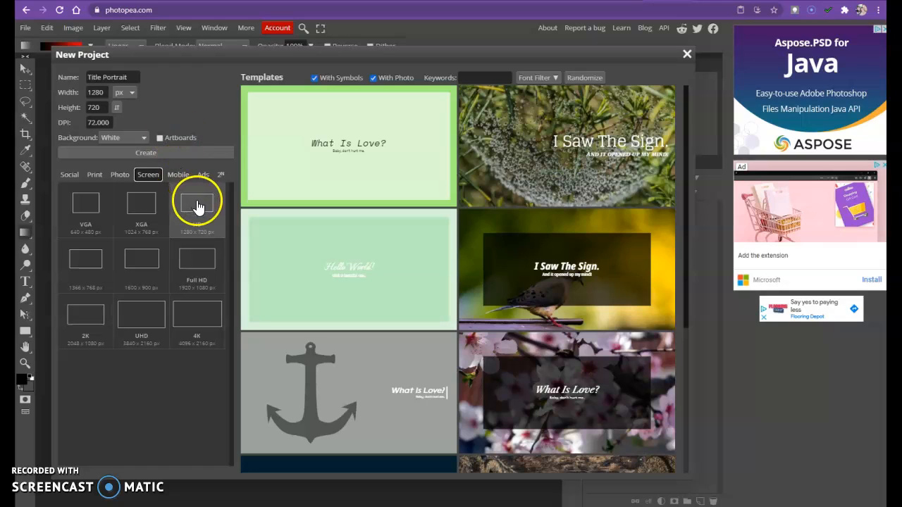
Step: Create the 1280 × 720 px Title Portrait project with a white background and place IMG_3872.JPG from Downloads in it
{"action": "left_click", "coordinate": [141, 153]}
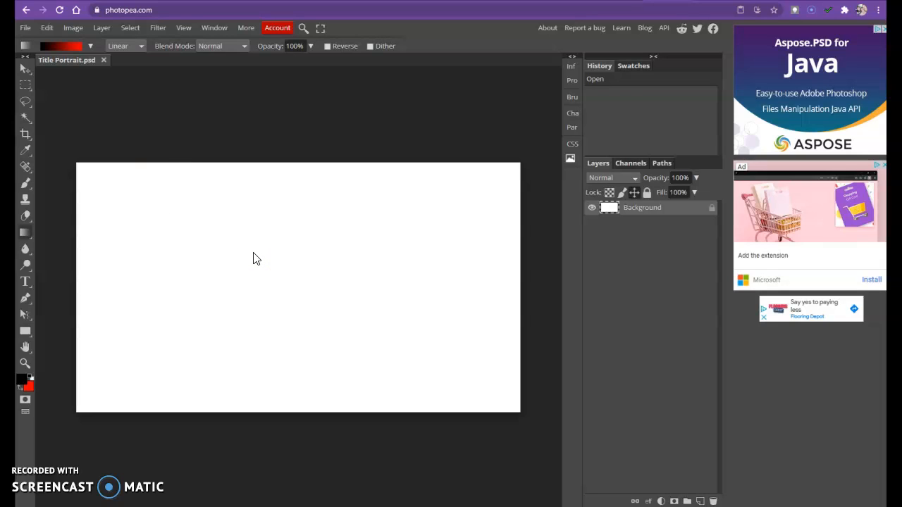
{"action": "left_click", "coordinate": [27, 27]}
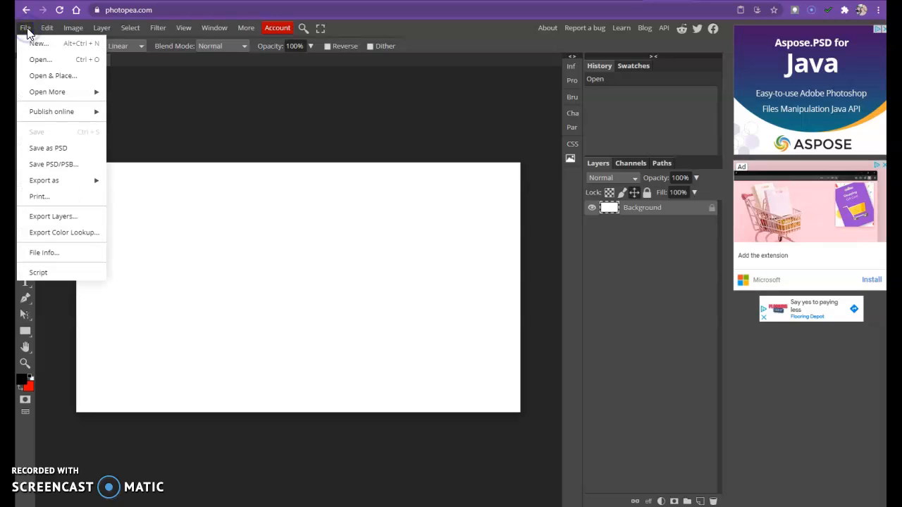
{"action": "left_click", "coordinate": [50, 75]}
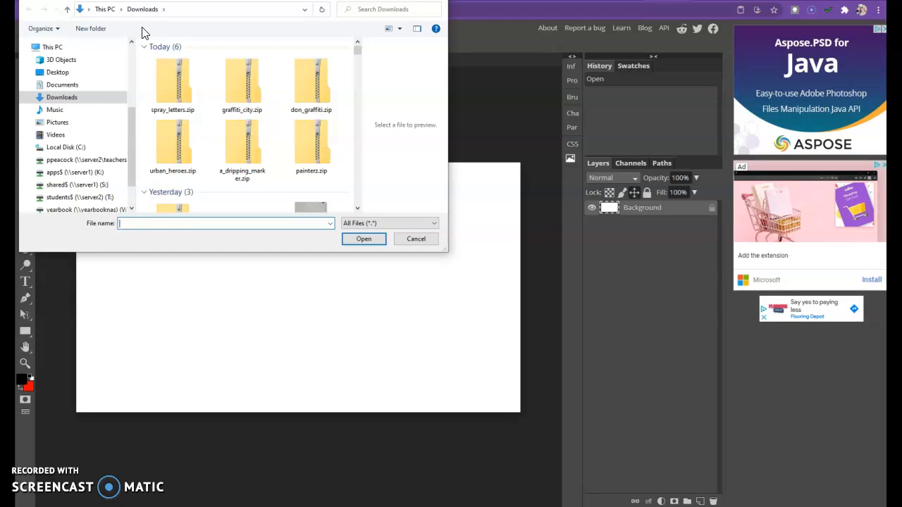
{"action": "left_click_drag", "start_coordinate": [358, 54], "coordinate": [362, 58]}
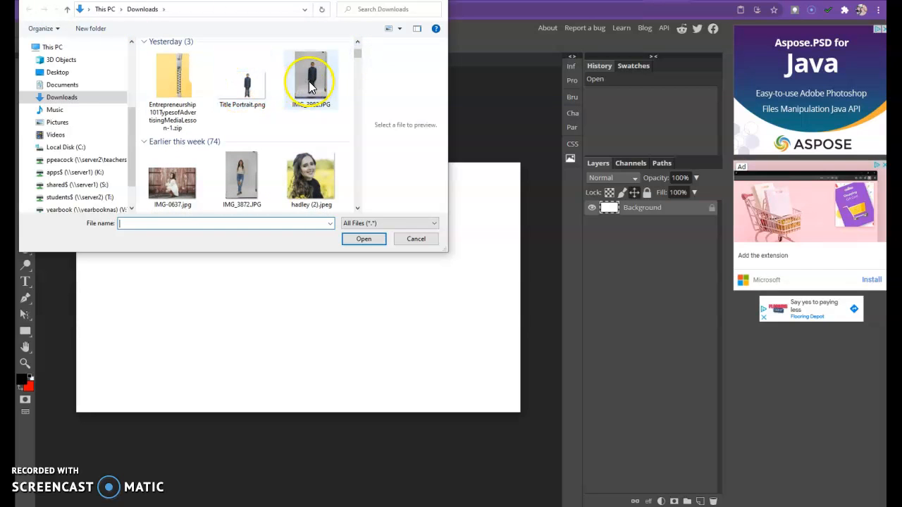
{"action": "left_click", "coordinate": [259, 165]}
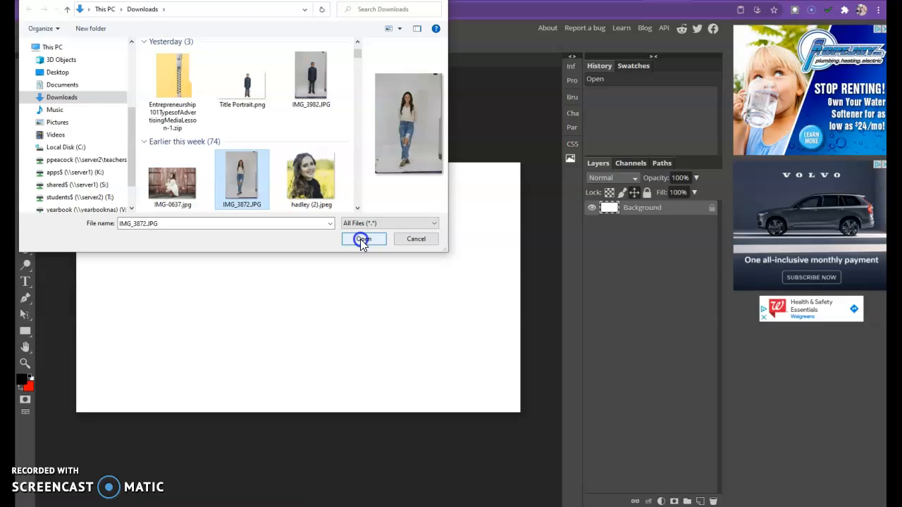
{"action": "left_click", "coordinate": [360, 239]}
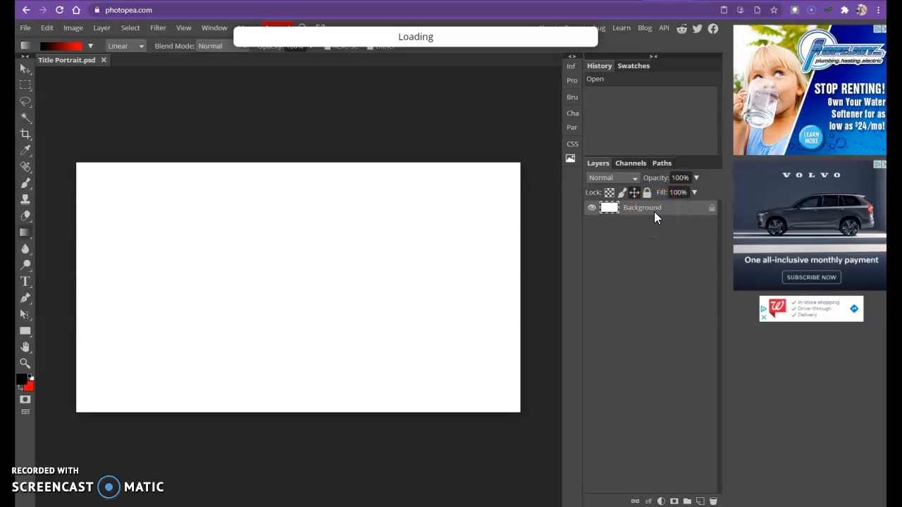
{"action": "left_click", "coordinate": [336, 291]}
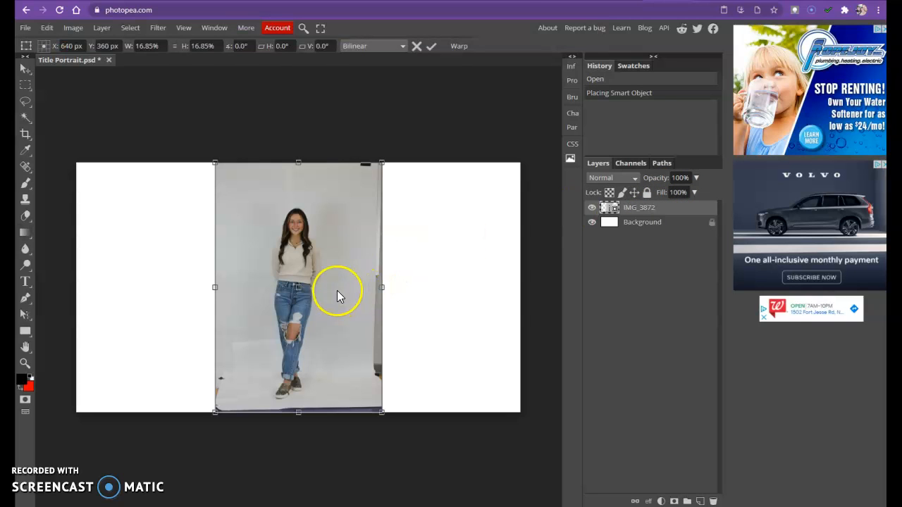
{"action": "left_click", "coordinate": [24, 71]}
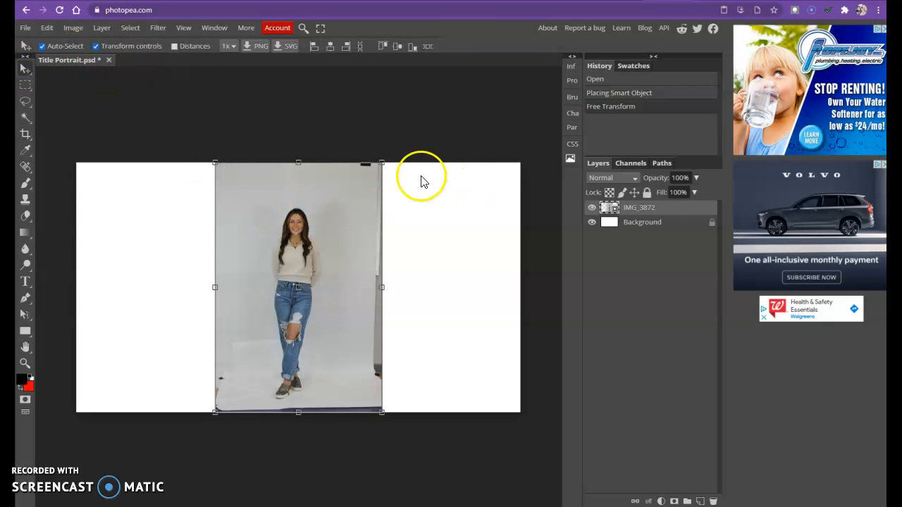
Step: Try stretching the placed photo horizontally to about 33% width, and undo the stretch
{"action": "key", "text": "ctrl+s"}
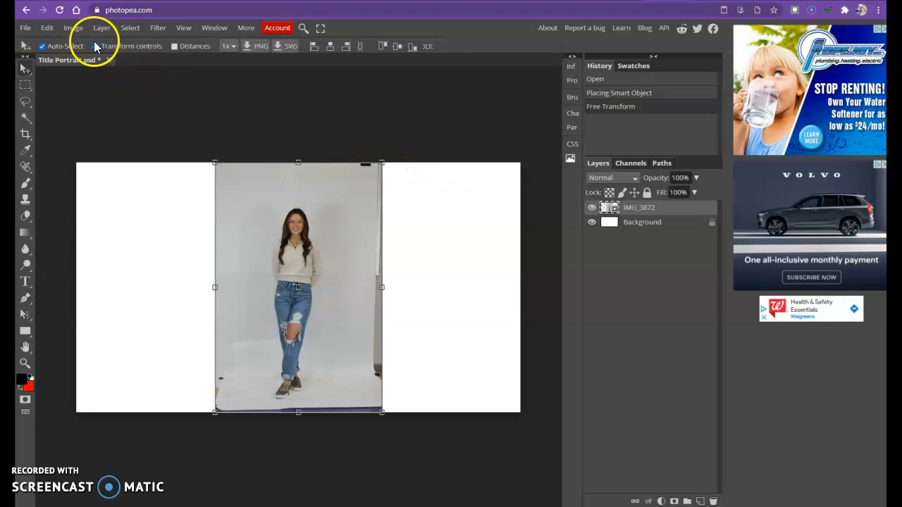
{"action": "left_click", "coordinate": [96, 46]}
{"action": "left_click", "coordinate": [96, 46]}
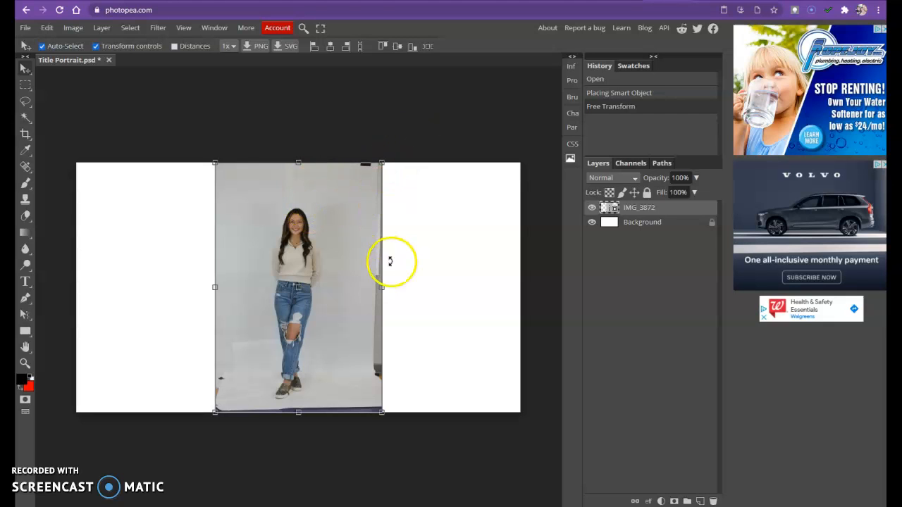
{"action": "left_click", "coordinate": [377, 289]}
{"action": "left_click_drag", "start_coordinate": [378, 289], "coordinate": [541, 278]}
{"action": "left_click", "coordinate": [421, 280]}
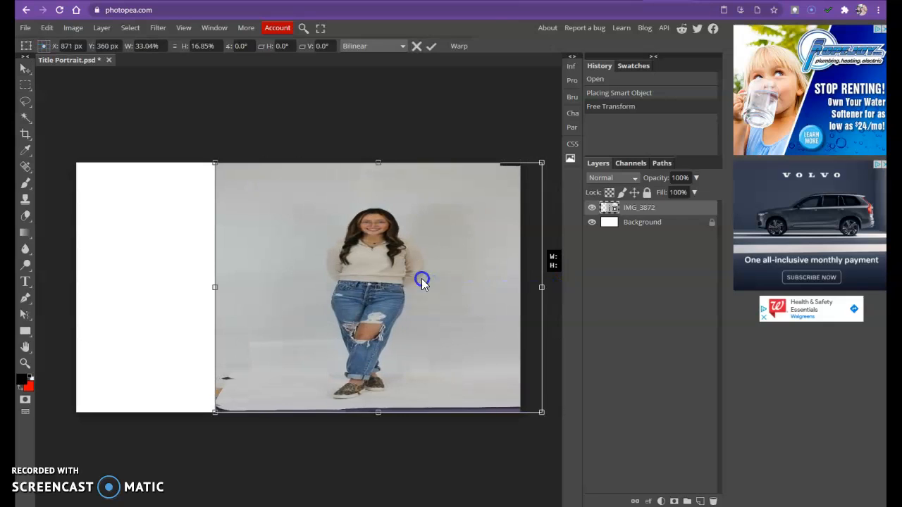
{"action": "key", "text": "ctrl+z"}
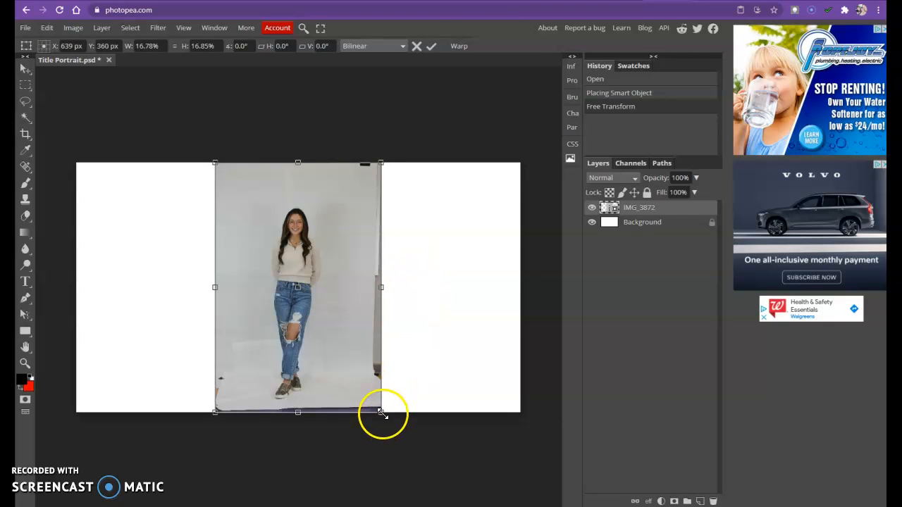
Step: Scale the placed photo to about 16.8% width and 16.9% height, and apply the transform
{"action": "left_click_drag", "start_coordinate": [381, 413], "coordinate": [381, 364]}
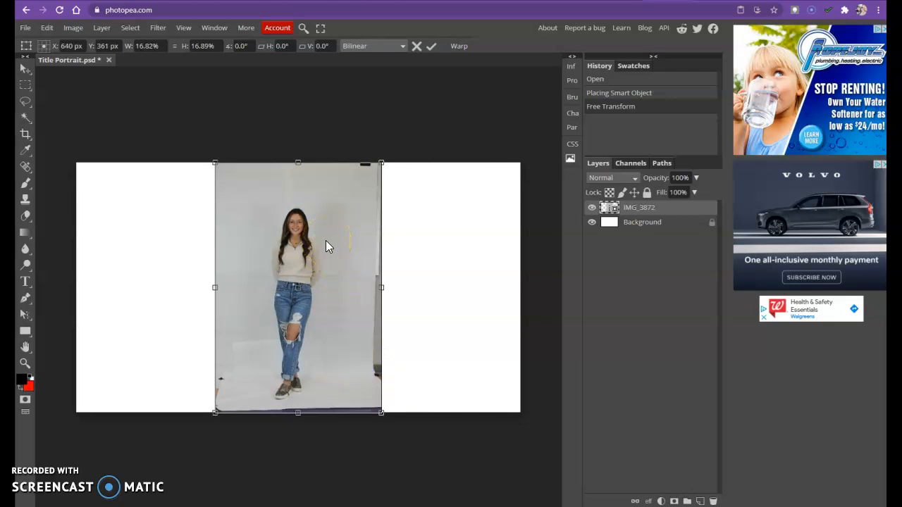
{"action": "key", "text": "Return"}
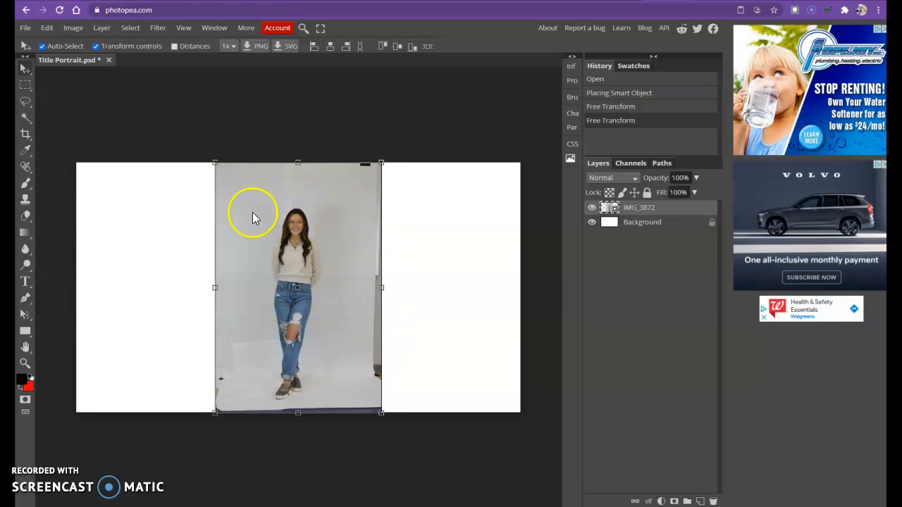
{"action": "key", "text": "ctrl+t"}
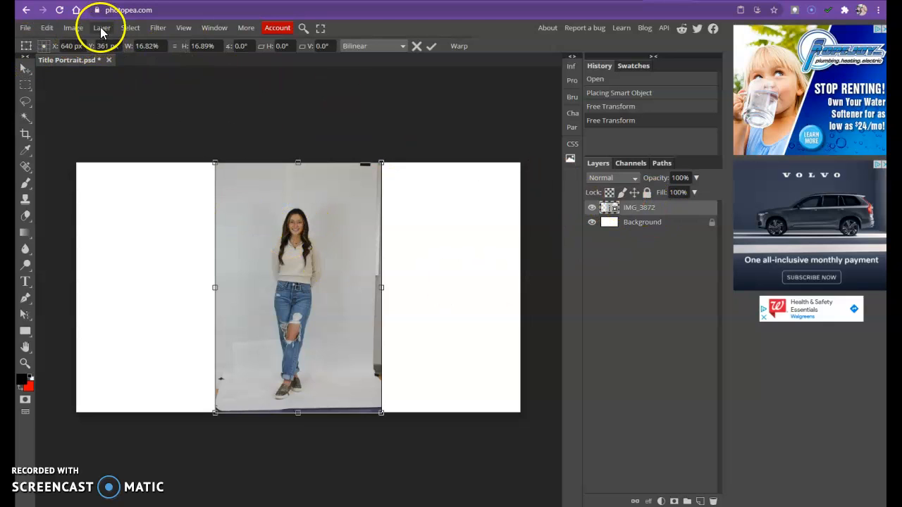
Step: Open the Levels adjustment for the IMG_3872 photo layer
{"action": "left_click", "coordinate": [73, 28]}
{"action": "mouse_move", "coordinate": [102, 43]}
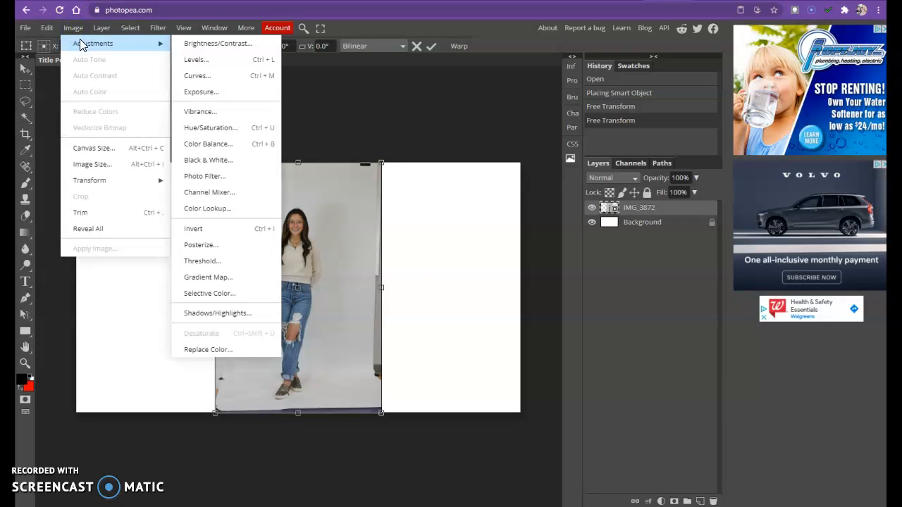
{"action": "left_click", "coordinate": [235, 60]}
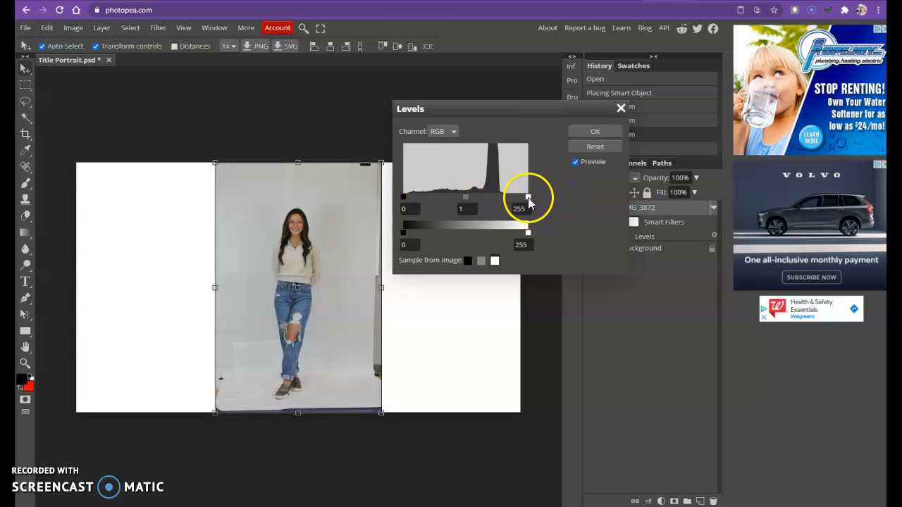
Step: Try Levels input values of 5 for shadows, 1.09 for midtones and 215 for highlights on the photo
{"action": "left_click_drag", "start_coordinate": [529, 197], "coordinate": [509, 198]}
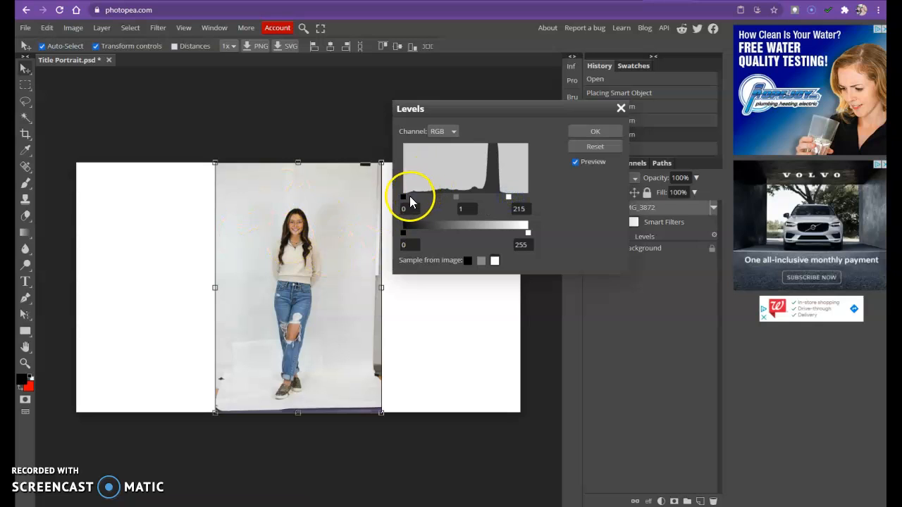
{"action": "left_click_drag", "start_coordinate": [404, 200], "coordinate": [455, 199]}
{"action": "left_click_drag", "start_coordinate": [454, 197], "coordinate": [455, 197]}
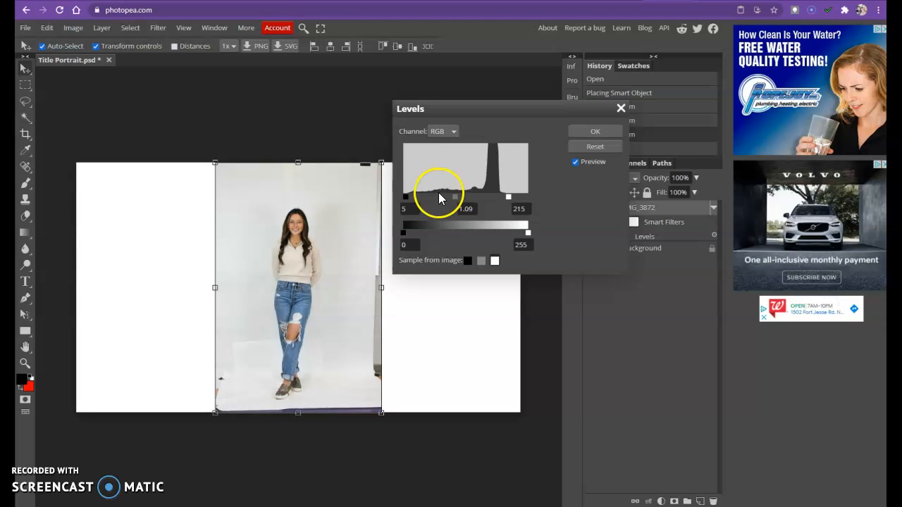
Step: Try sampling the white point from several spots on the photo's backdrop and sweater, and reset the Levels settings
{"action": "left_click", "coordinate": [494, 260]}
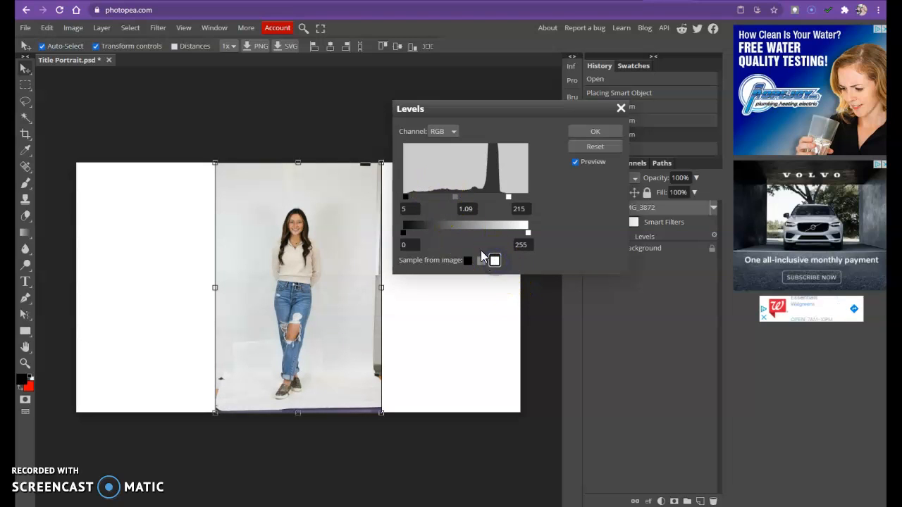
{"action": "left_click", "coordinate": [369, 178]}
{"action": "left_click", "coordinate": [281, 257]}
{"action": "left_click", "coordinate": [225, 177]}
{"action": "left_click", "coordinate": [652, 178]}
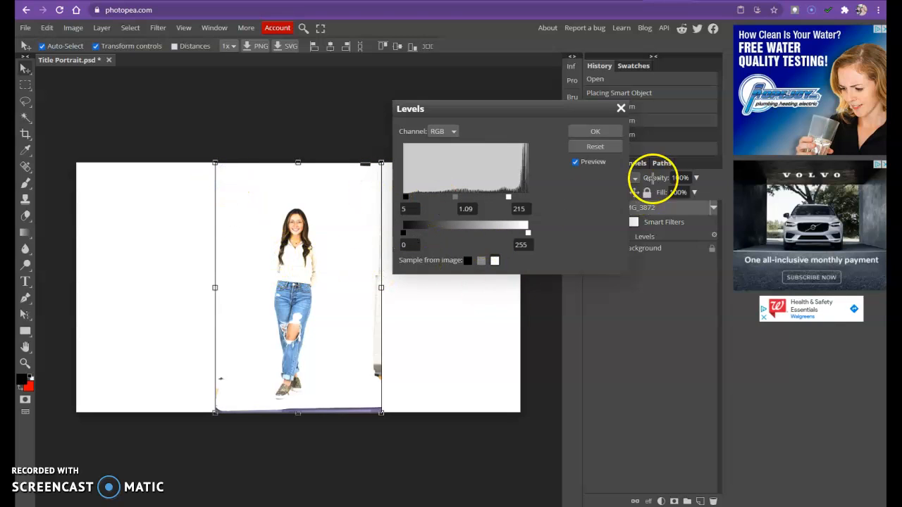
{"action": "left_click", "coordinate": [595, 147]}
Step: Set the Levels highlight input to about 217, raise the shadow input slightly, and apply the adjustment to the photo
{"action": "left_click_drag", "start_coordinate": [525, 199], "coordinate": [509, 196]}
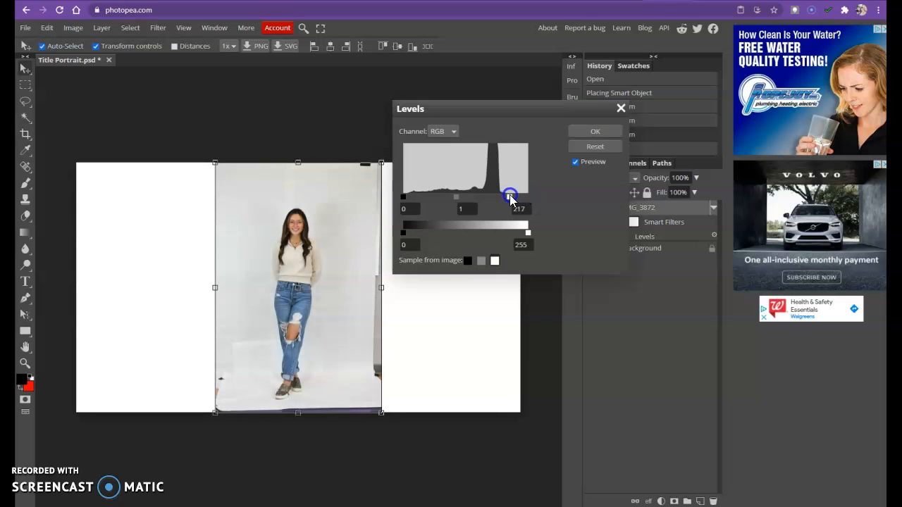
{"action": "left_click_drag", "start_coordinate": [403, 197], "coordinate": [405, 201]}
{"action": "left_click", "coordinate": [593, 132]}
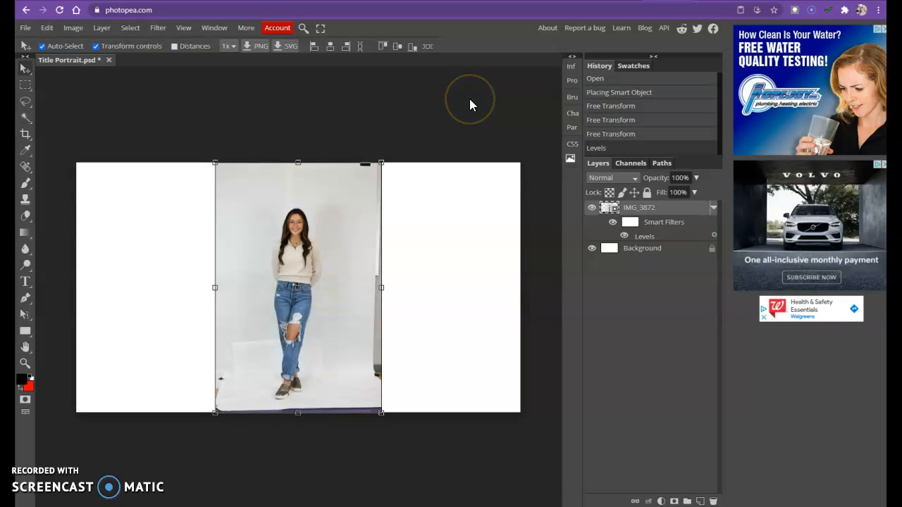
Step: Select the backdrop around the woman with the Magic Wand at tolerance 16, adding the remaining wall, floor and leg-side areas
{"action": "key", "text": "ctrl+plus"}
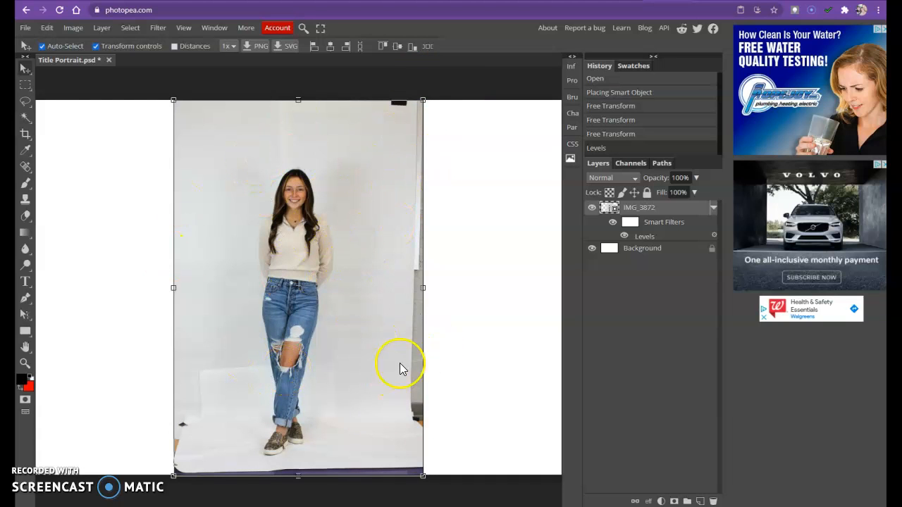
{"action": "left_click", "coordinate": [25, 120]}
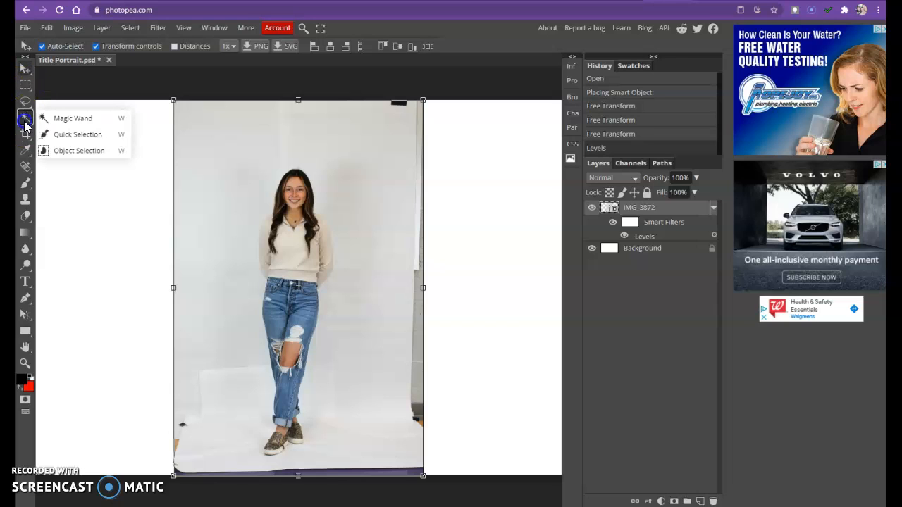
{"action": "left_click", "coordinate": [73, 119]}
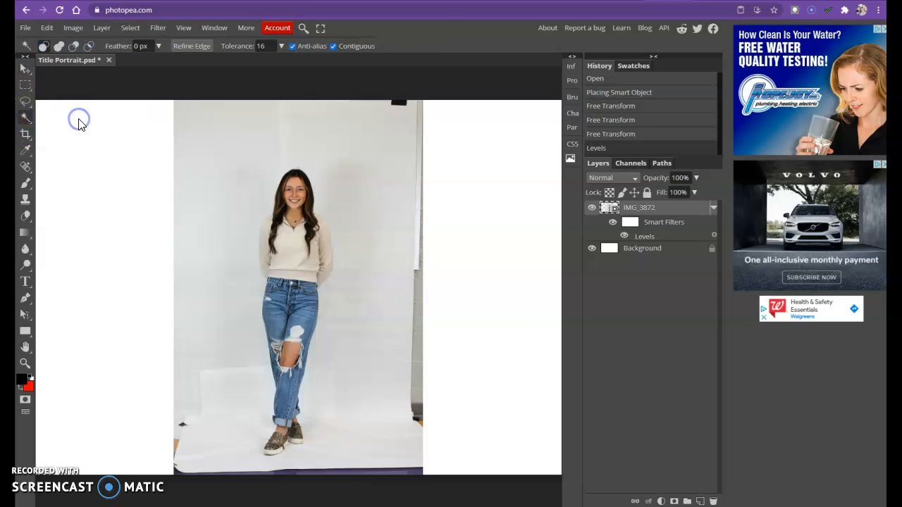
{"action": "left_click", "coordinate": [362, 198]}
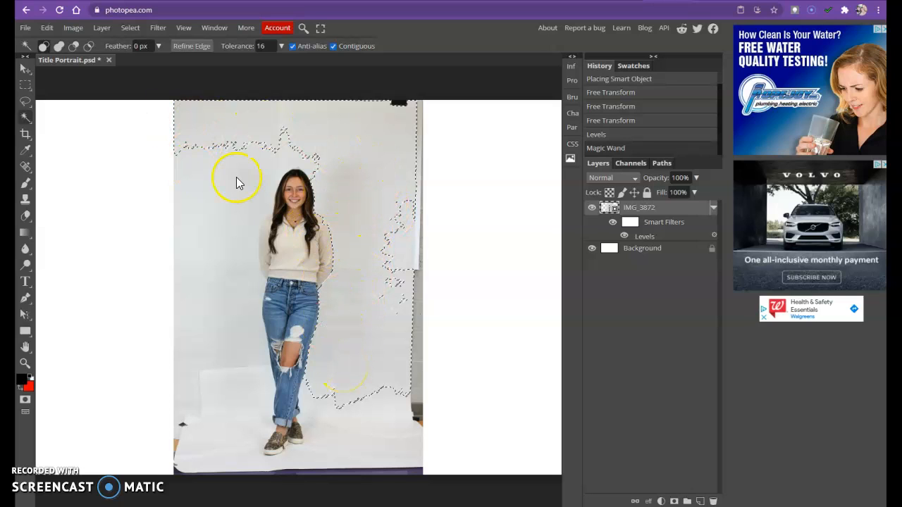
{"action": "left_click", "coordinate": [227, 196], "text": "shift"}
{"action": "left_click", "coordinate": [312, 433], "text": "shift"}
{"action": "left_click", "coordinate": [261, 345], "text": "shift"}
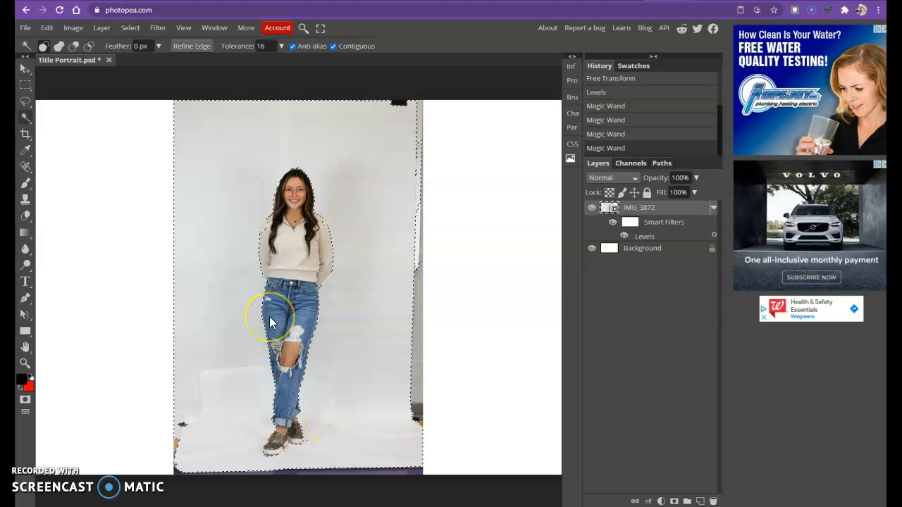
Step: Refine the backdrop selection with the Lasso, subtracting both sweater shoulders and adding the missed patch above the hair
{"action": "scroll", "coordinate": [270, 322], "scroll_direction": "up", "scroll_amount": 3}
{"action": "scroll", "coordinate": [223, 229], "scroll_direction": "up", "scroll_amount": 2}
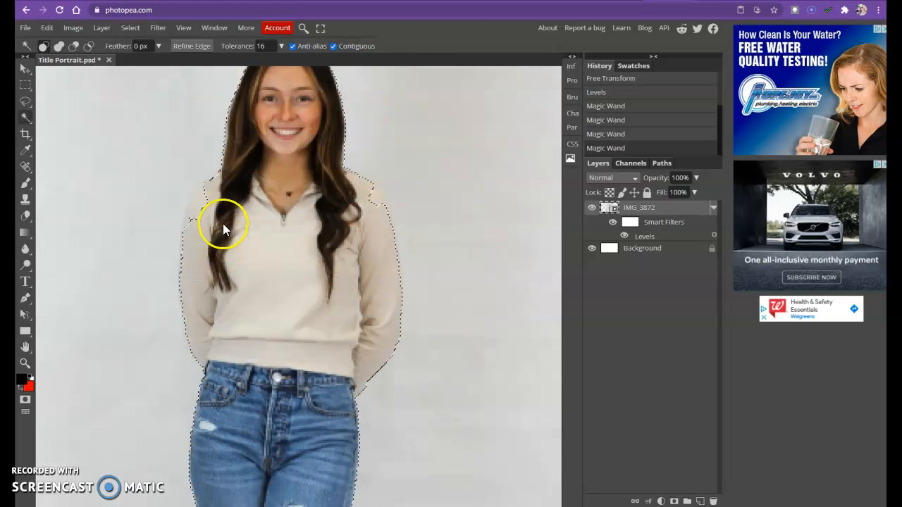
{"action": "scroll", "coordinate": [223, 227], "scroll_direction": "up", "scroll_amount": 3}
{"action": "scroll", "coordinate": [232, 233], "scroll_direction": "down", "scroll_amount": 2}
{"action": "left_click", "coordinate": [388, 276], "text": "shift"}
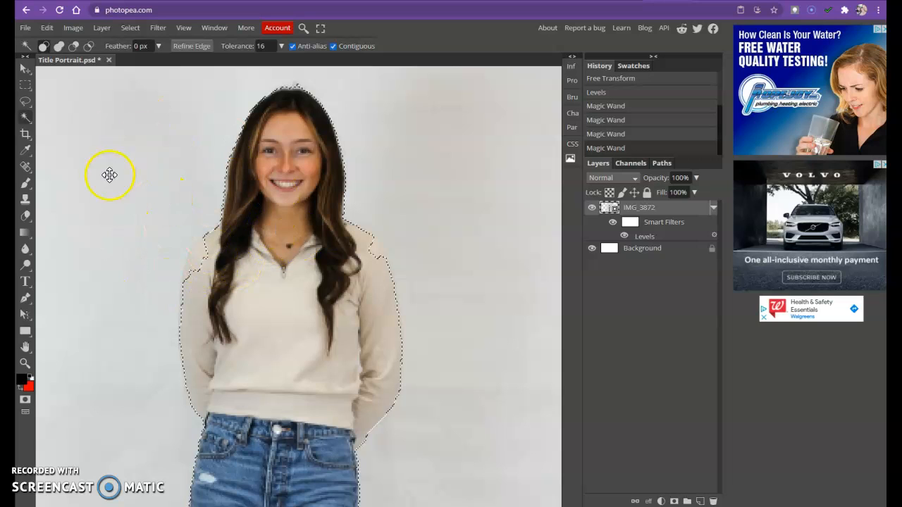
{"action": "left_click", "coordinate": [25, 103]}
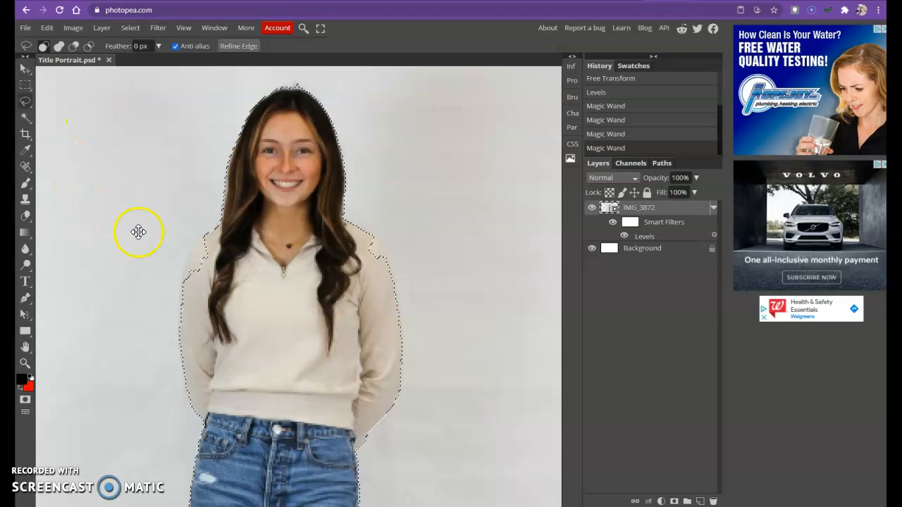
{"action": "mouse_move", "coordinate": [191, 250]}
{"action": "left_mouse_down"}
{"action": "mouse_move", "coordinate": [191, 274]}
{"action": "mouse_move", "coordinate": [204, 234]}
{"action": "left_mouse_up"}
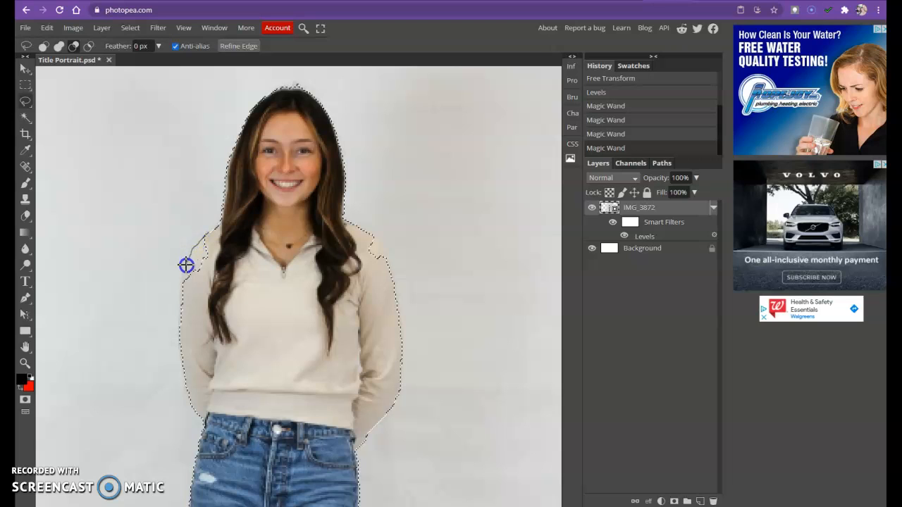
{"action": "left_click_drag", "start_coordinate": [221, 244], "coordinate": [208, 232]}
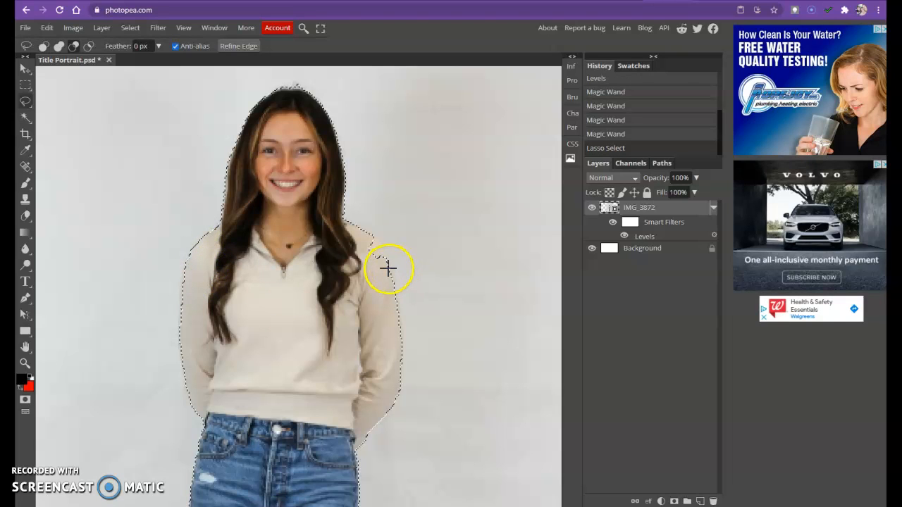
{"action": "mouse_move", "coordinate": [384, 248]}
{"action": "left_mouse_down"}
{"action": "mouse_move", "coordinate": [360, 237]}
{"action": "mouse_move", "coordinate": [357, 263]}
{"action": "left_mouse_up"}
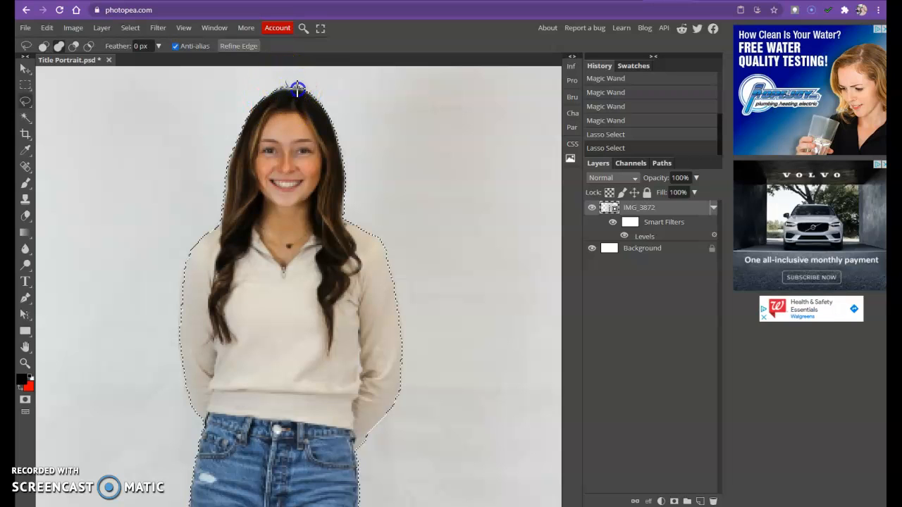
{"action": "mouse_move", "coordinate": [306, 88]}
{"action": "left_mouse_down"}
{"action": "mouse_move", "coordinate": [276, 88]}
{"action": "mouse_move", "coordinate": [296, 82]}
{"action": "left_mouse_up"}
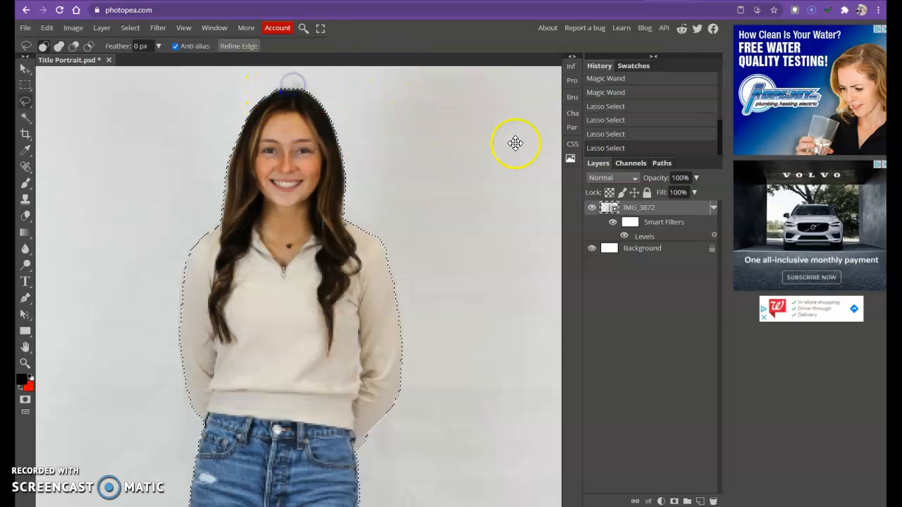
Step: Add the missed speck beside the woman's shoe to the backdrop selection with the Lasso
{"action": "scroll", "coordinate": [507, 221], "scroll_direction": "down", "scroll_amount": 8}
{"action": "scroll", "coordinate": [449, 387], "scroll_direction": "down", "scroll_amount": 2}
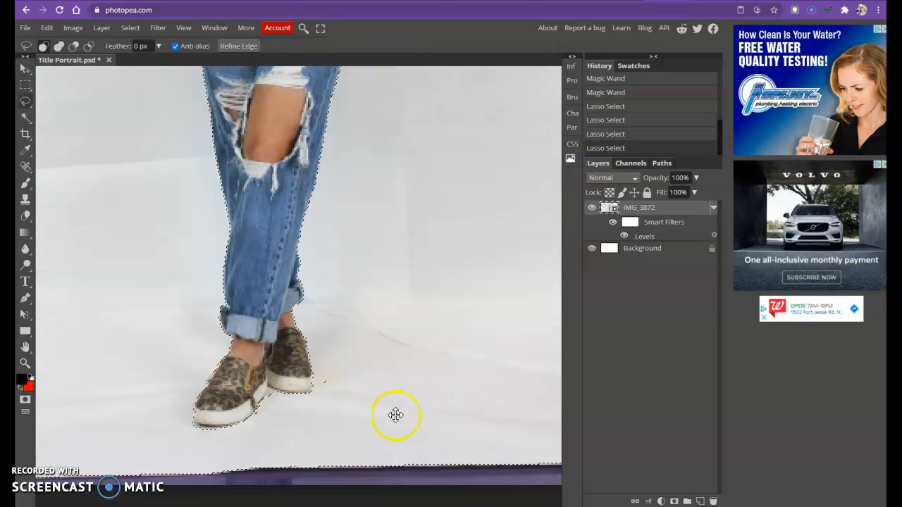
{"action": "mouse_move", "coordinate": [271, 387]}
{"action": "left_mouse_down"}
{"action": "mouse_move", "coordinate": [297, 460]}
{"action": "mouse_move", "coordinate": [347, 487]}
{"action": "mouse_move", "coordinate": [351, 400]}
{"action": "left_mouse_up"}
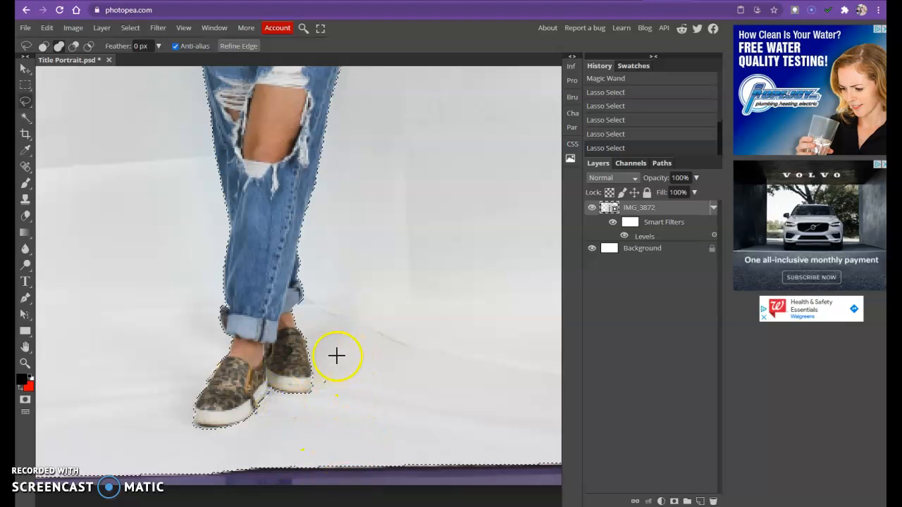
{"action": "scroll", "coordinate": [424, 302], "scroll_direction": "down", "scroll_amount": 5}
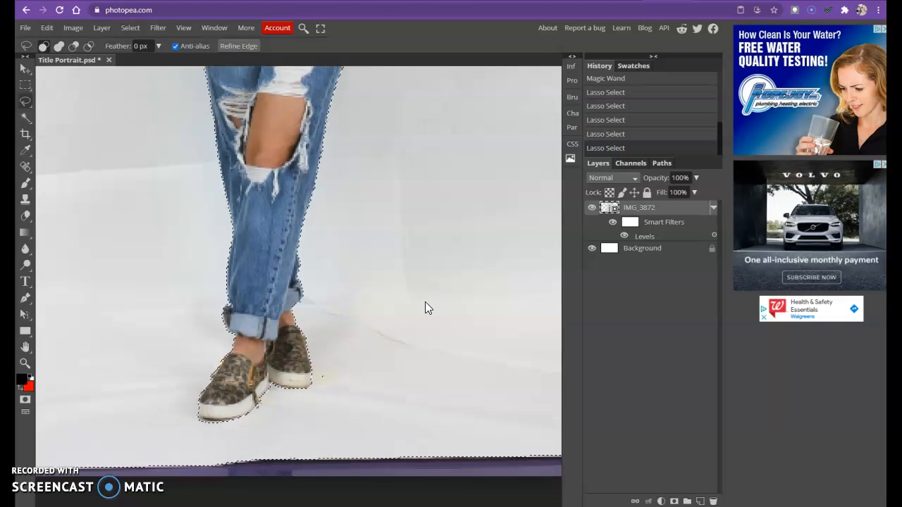
{"action": "scroll", "coordinate": [425, 302], "scroll_direction": "up", "scroll_amount": 2}
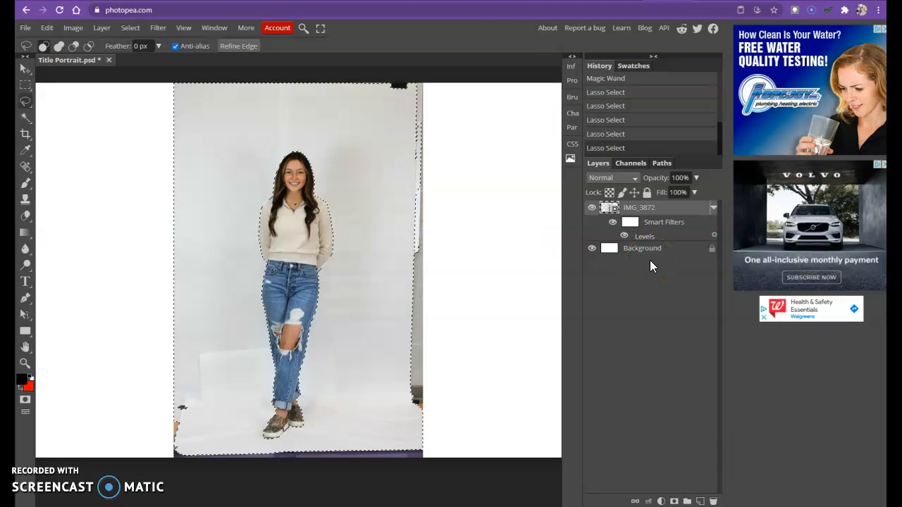
Step: Try copying the selected backdrop onto its own layer with the original photo hidden, and undo it
{"action": "key", "text": "ctrl+v"}
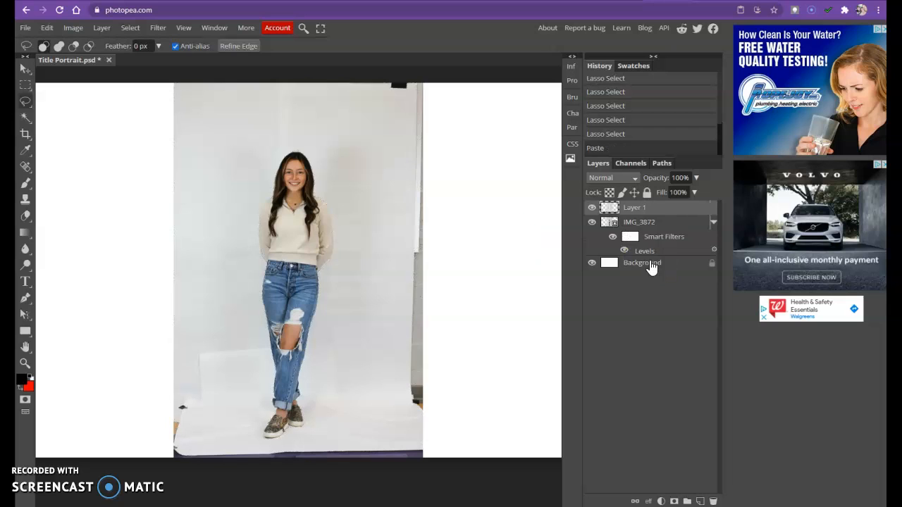
{"action": "left_click", "coordinate": [592, 222]}
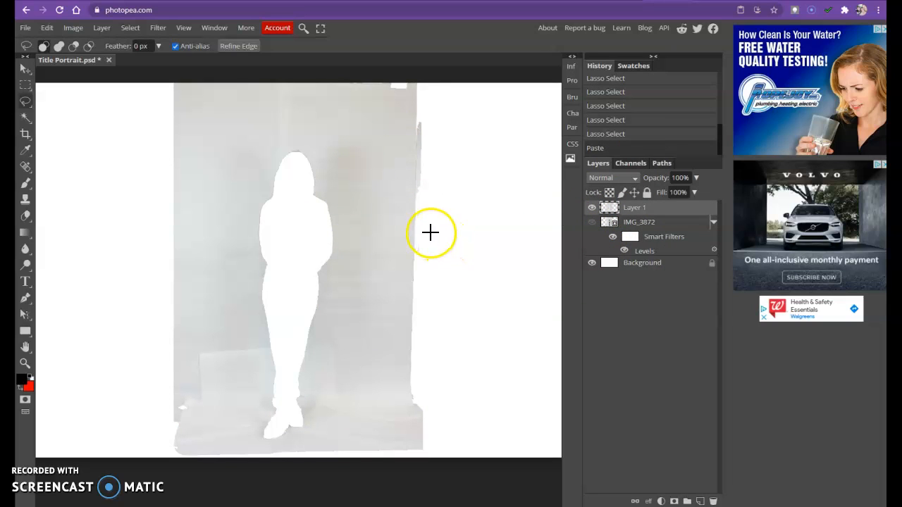
{"action": "left_click", "coordinate": [592, 208]}
{"action": "key", "text": "ctrl+z"}
{"action": "key", "text": "ctrl+z"}
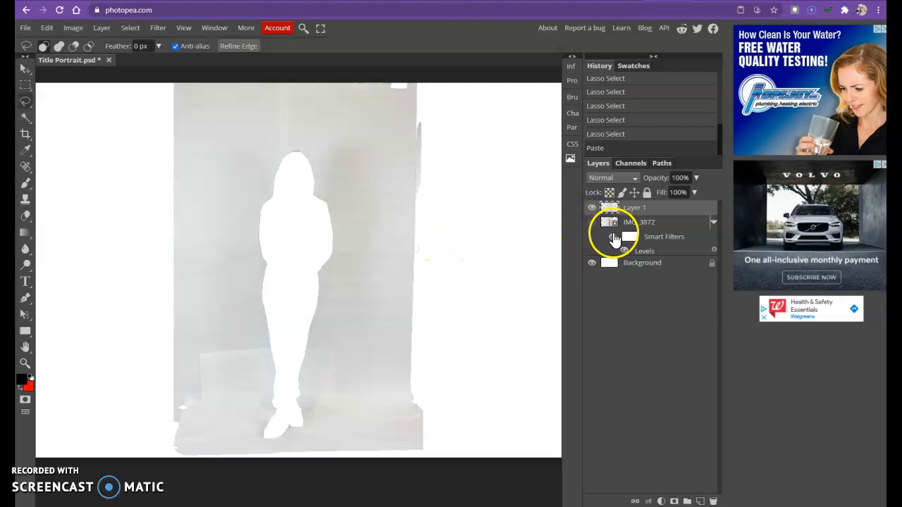
{"action": "key", "text": "ctrl+z"}
{"action": "left_click", "coordinate": [623, 209]}
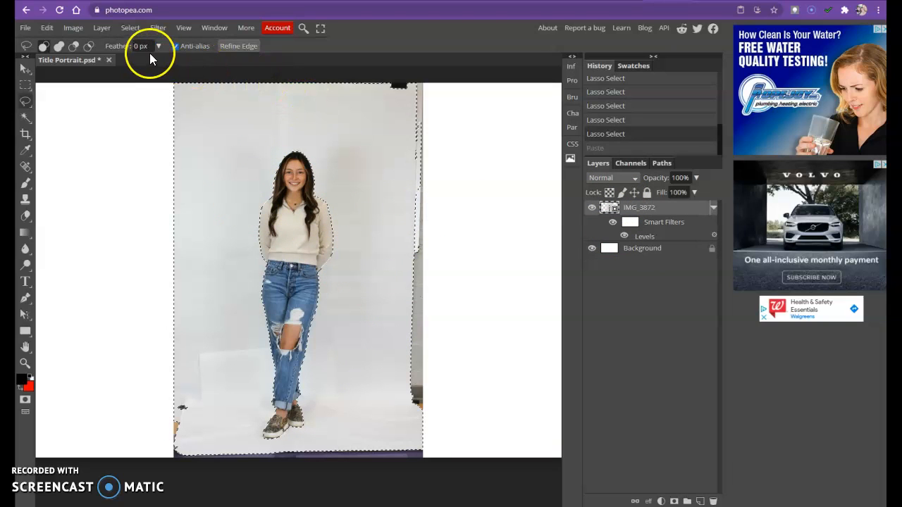
Step: Invert the backdrop selection and copy the woman onto a new layer above the photo
{"action": "left_click", "coordinate": [130, 29]}
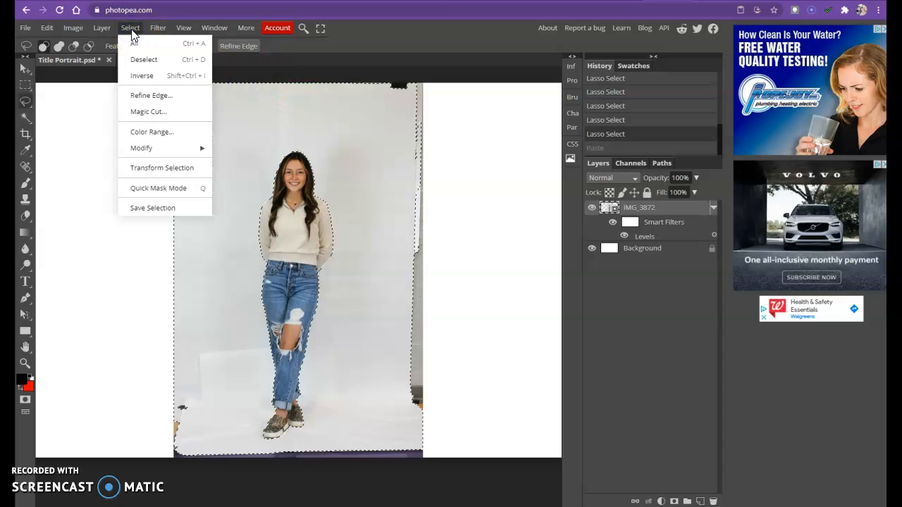
{"action": "left_click", "coordinate": [144, 75]}
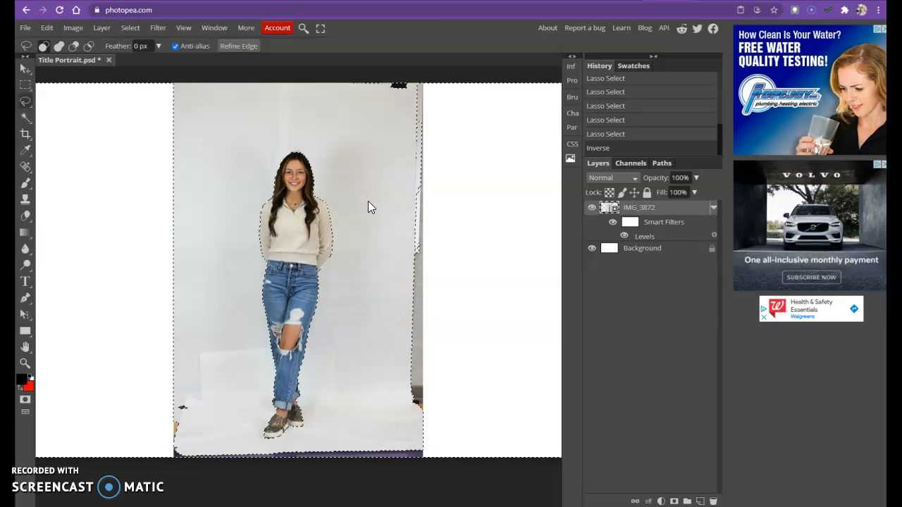
{"action": "key", "text": "ctrl+v"}
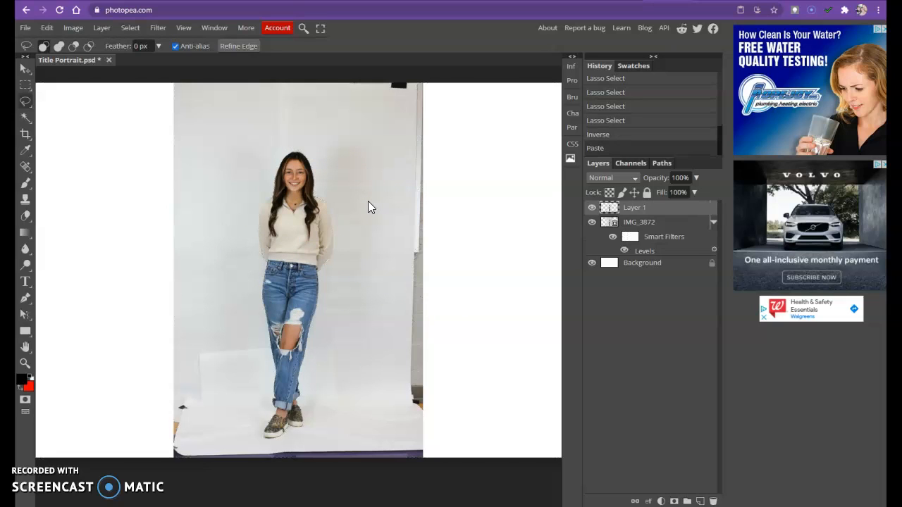
Step: Hide the original IMG_3872 photo layer and delete it
{"action": "left_click", "coordinate": [592, 223]}
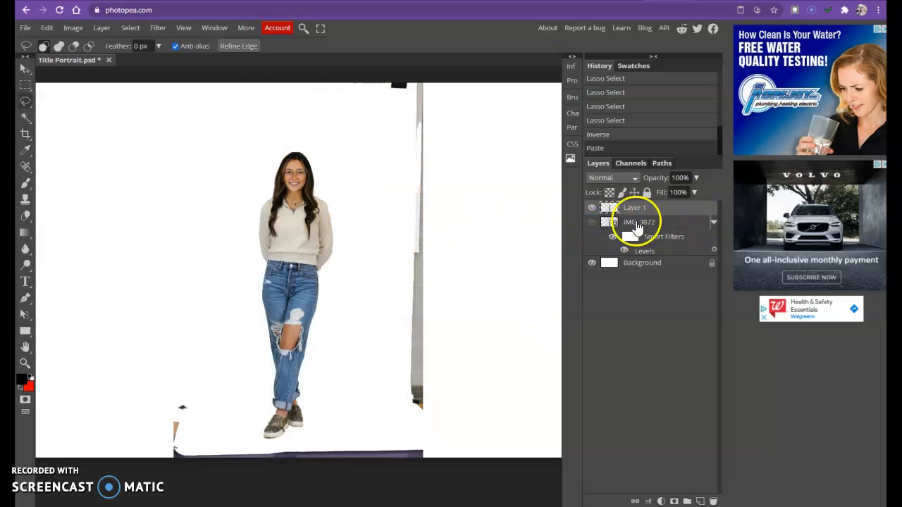
{"action": "left_click", "coordinate": [626, 224]}
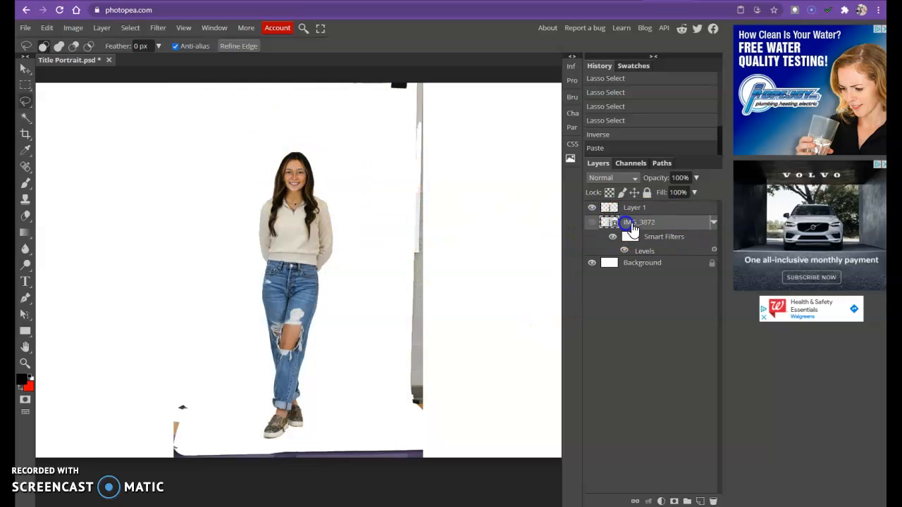
{"action": "left_click", "coordinate": [713, 501]}
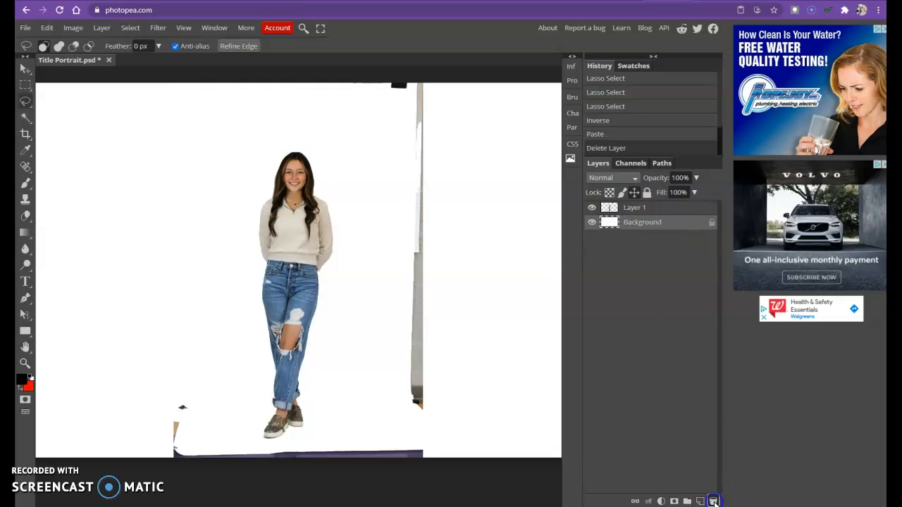
Step: Erase the leftover wall, floor and backdrop edges around the woman on Layer 1
{"action": "left_click", "coordinate": [650, 208]}
{"action": "left_click", "coordinate": [650, 224]}
{"action": "left_click", "coordinate": [651, 207]}
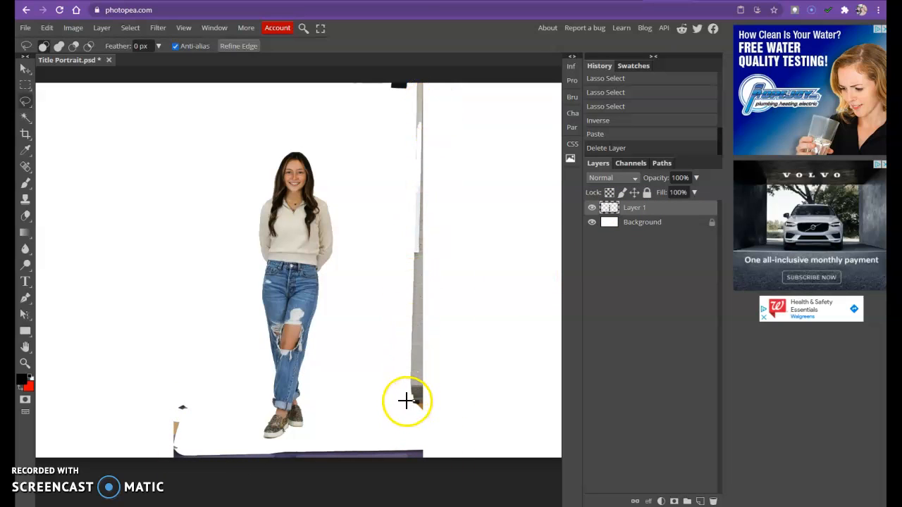
{"action": "left_click", "coordinate": [26, 217]}
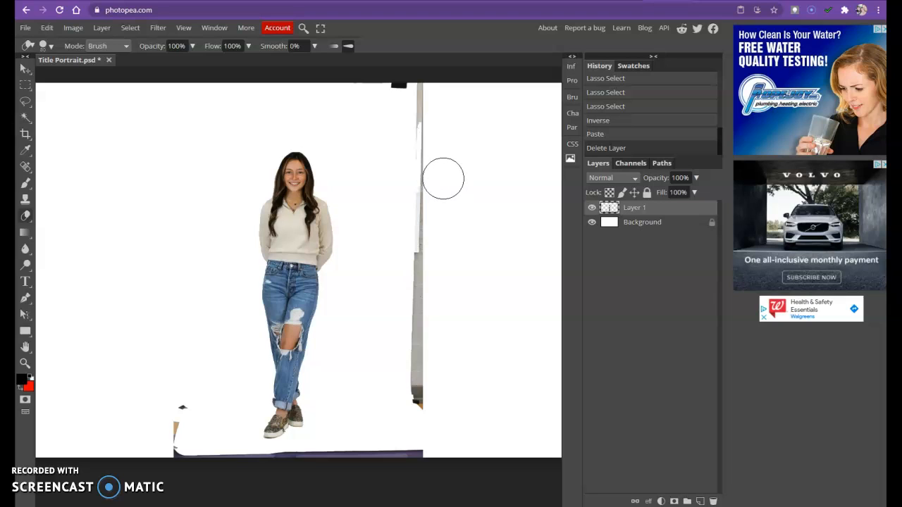
{"action": "mouse_move", "coordinate": [443, 179]}
{"action": "left_mouse_down"}
{"action": "mouse_move", "coordinate": [416, 109]}
{"action": "mouse_move", "coordinate": [386, 81]}
{"action": "mouse_move", "coordinate": [422, 95]}
{"action": "mouse_move", "coordinate": [426, 197]}
{"action": "mouse_move", "coordinate": [402, 462]}
{"action": "mouse_move", "coordinate": [418, 360]}
{"action": "mouse_move", "coordinate": [423, 501]}
{"action": "mouse_move", "coordinate": [412, 449]}
{"action": "mouse_move", "coordinate": [419, 466]}
{"action": "mouse_move", "coordinate": [406, 454]}
{"action": "mouse_move", "coordinate": [370, 451]}
{"action": "mouse_move", "coordinate": [264, 466]}
{"action": "mouse_move", "coordinate": [177, 459]}
{"action": "left_mouse_up"}
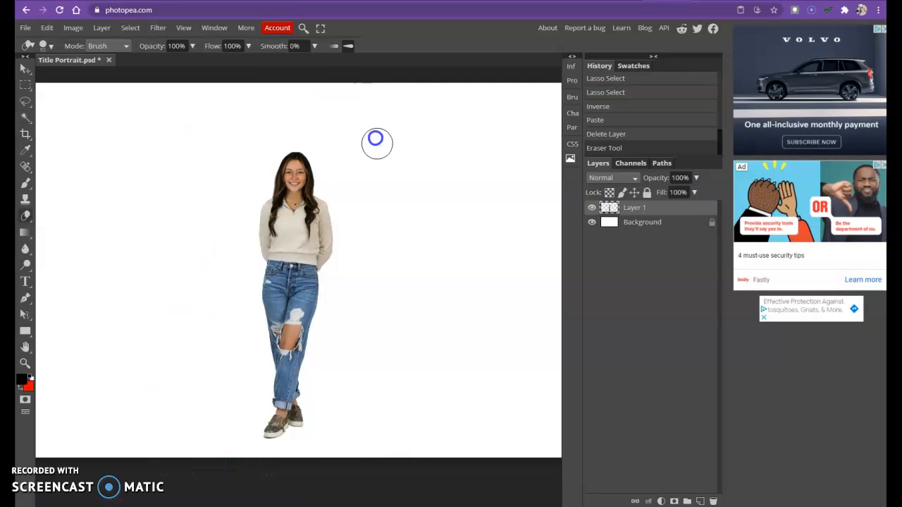
{"action": "left_click_drag", "start_coordinate": [199, 233], "coordinate": [177, 486]}
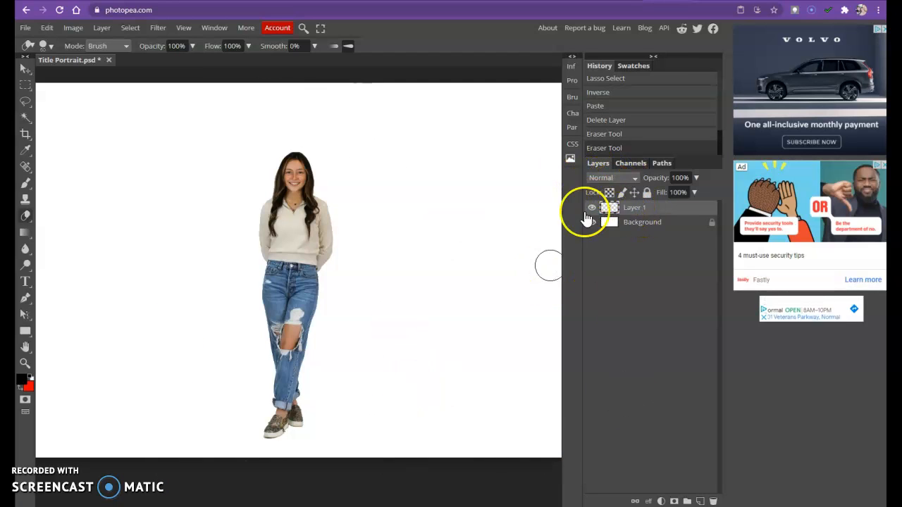
Step: Move the woman's cutout slightly to the right, nearer the middle of the canvas, and deselect the layer
{"action": "left_click", "coordinate": [25, 69]}
{"action": "left_click_drag", "start_coordinate": [303, 262], "coordinate": [328, 262]}
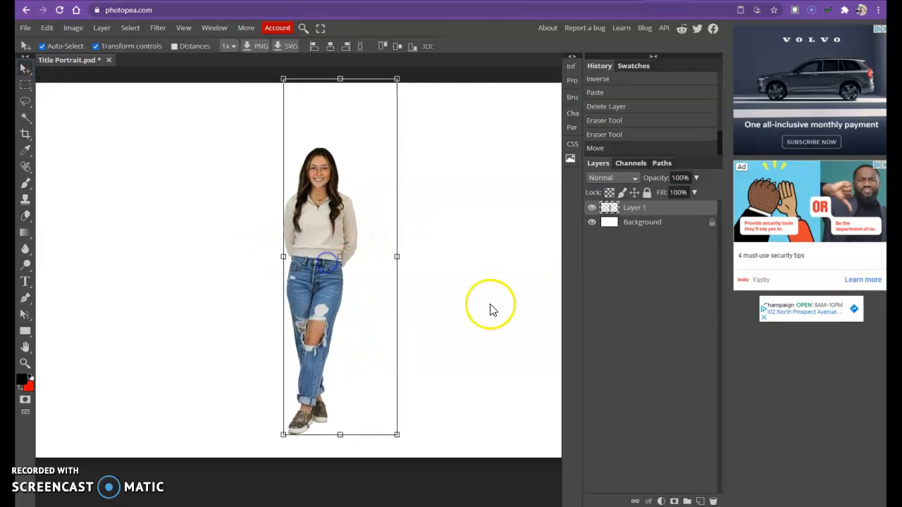
{"action": "left_click", "coordinate": [465, 284]}
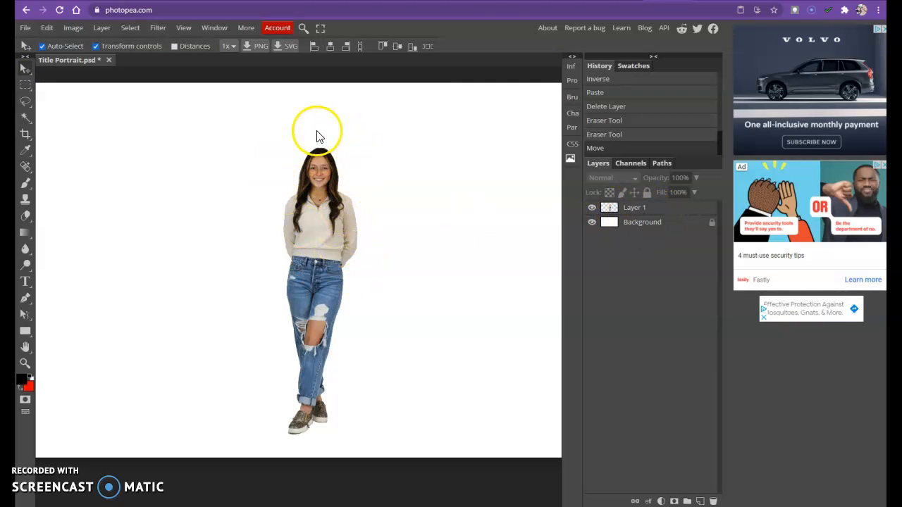
Step: Add a new layer above Layer 1 and load the woman's outline as a selection, keeping the new layer active
{"action": "left_click", "coordinate": [699, 501]}
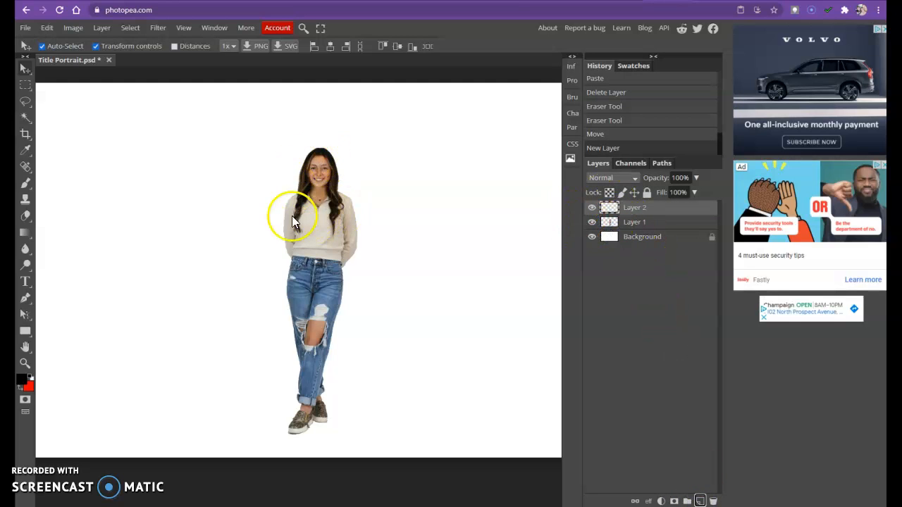
{"action": "left_click", "coordinate": [610, 225], "text": "ctrl"}
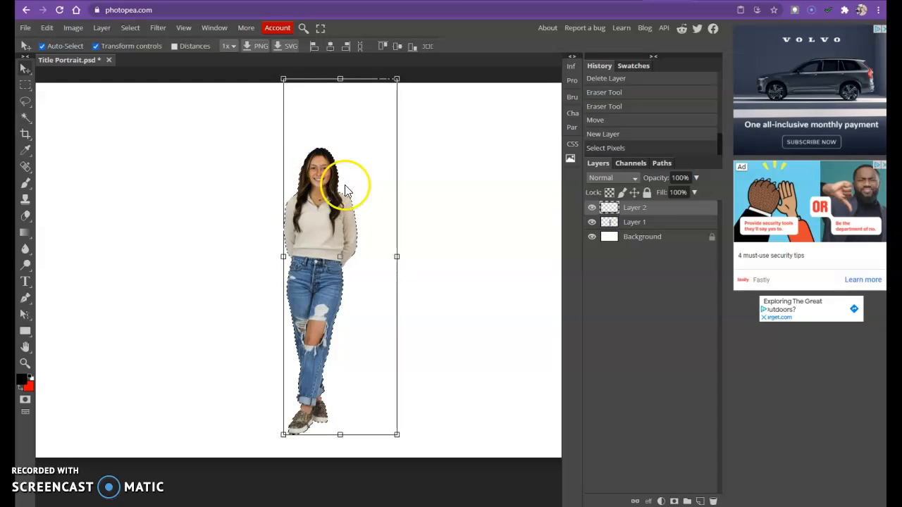
{"action": "left_click", "coordinate": [657, 209]}
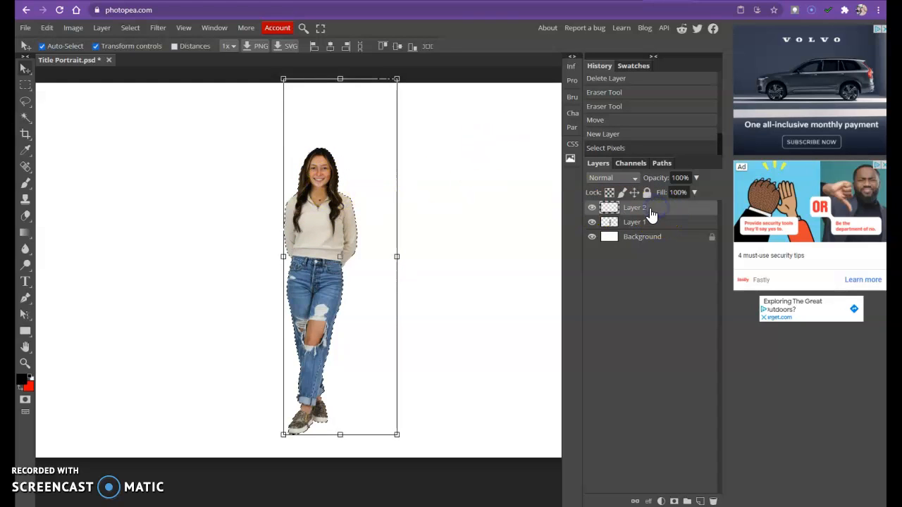
Step: Fill the woman's selected outline with black on Layer 2 using the Paint Bucket
{"action": "right_click", "coordinate": [24, 234]}
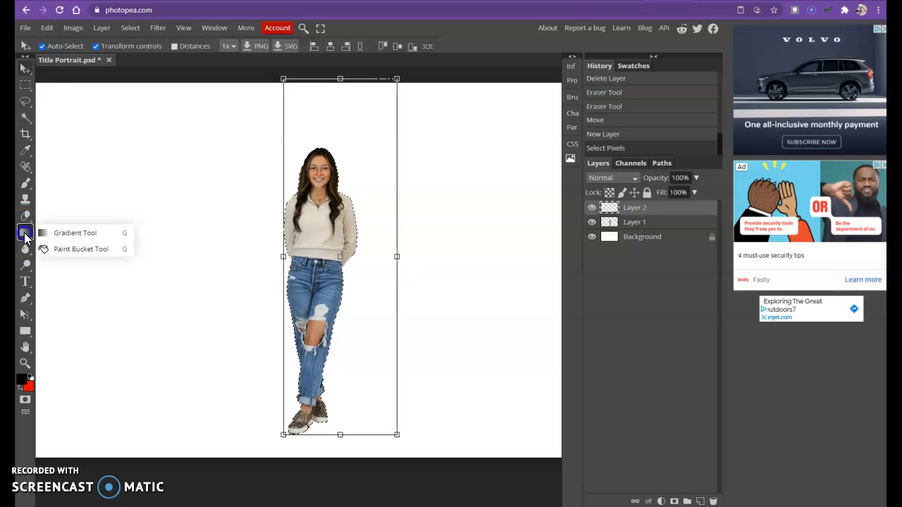
{"action": "left_click", "coordinate": [64, 249]}
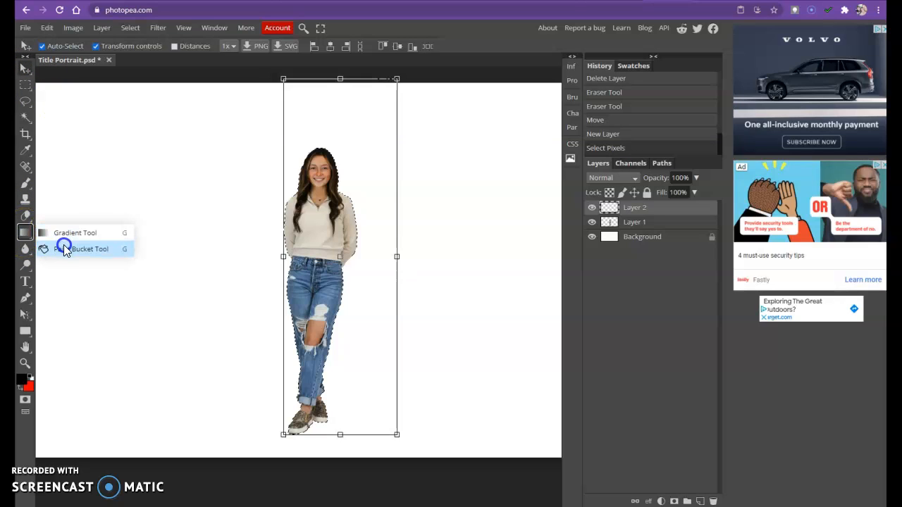
{"action": "left_click", "coordinate": [62, 250]}
{"action": "left_click", "coordinate": [20, 387]}
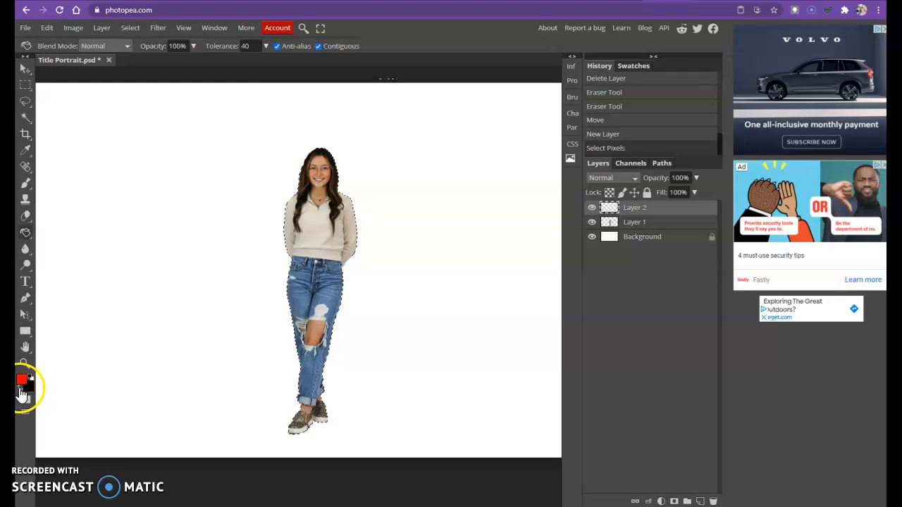
{"action": "left_click", "coordinate": [303, 282]}
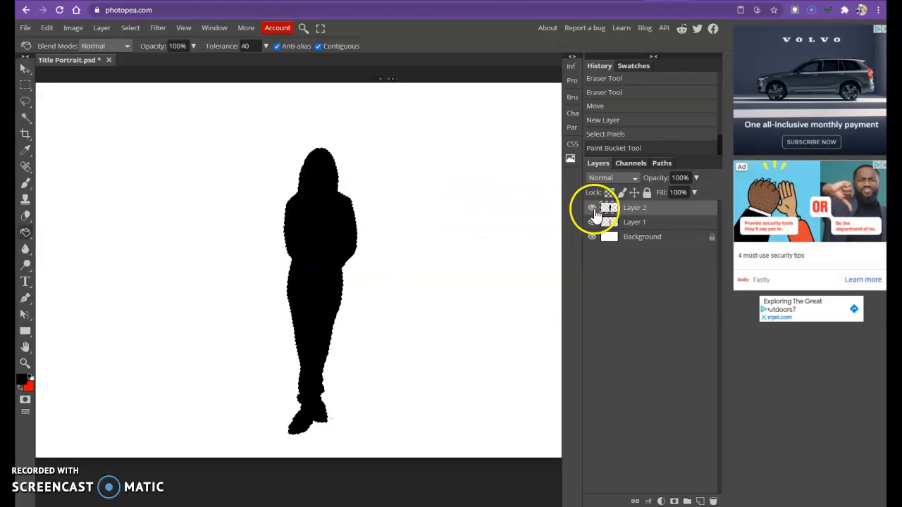
Step: Undo the Layer 2 fill, try black Paint Bucket fills directly on Layer 1's jeans, sweater and face, and undo them
{"action": "key", "text": "ctrl+z"}
{"action": "left_click", "coordinate": [634, 224]}
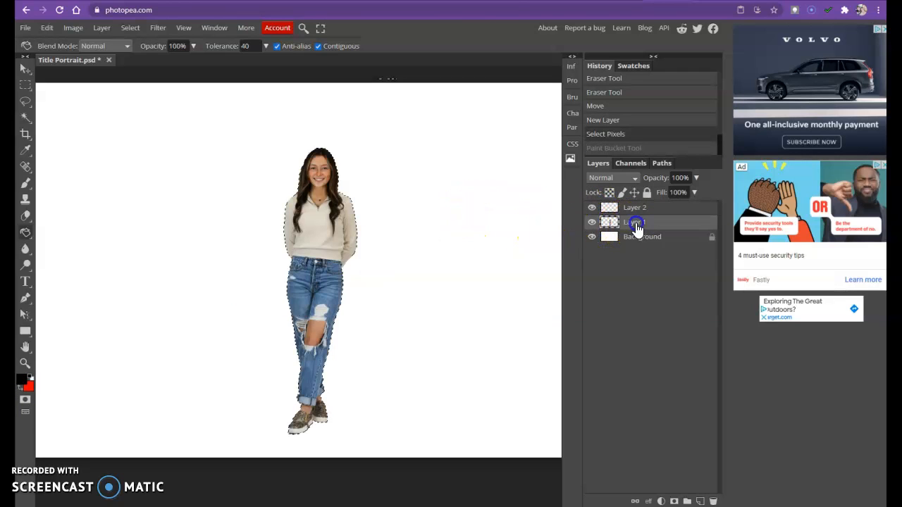
{"action": "left_click", "coordinate": [328, 262]}
{"action": "left_click", "coordinate": [332, 241]}
{"action": "left_click", "coordinate": [324, 186]}
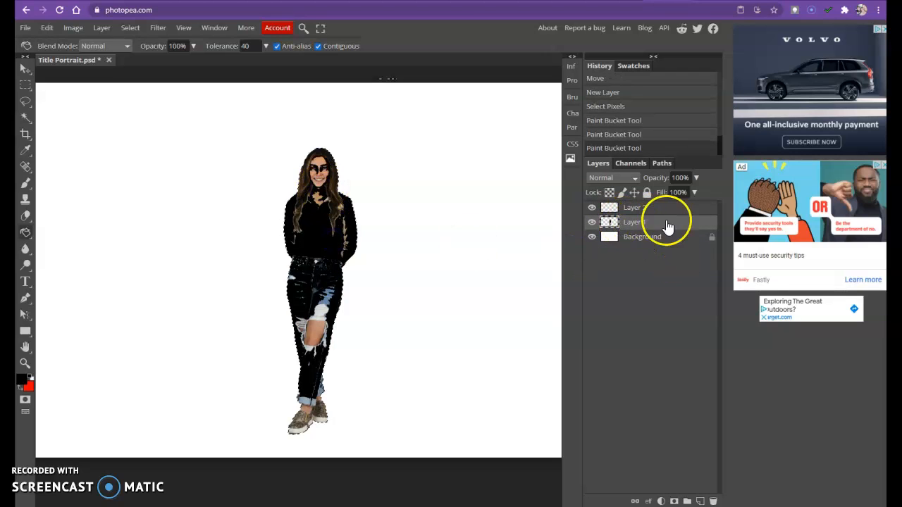
{"action": "key", "text": "ctrl+z"}
{"action": "key", "text": "ctrl+z"}
{"action": "key", "text": "ctrl+z"}
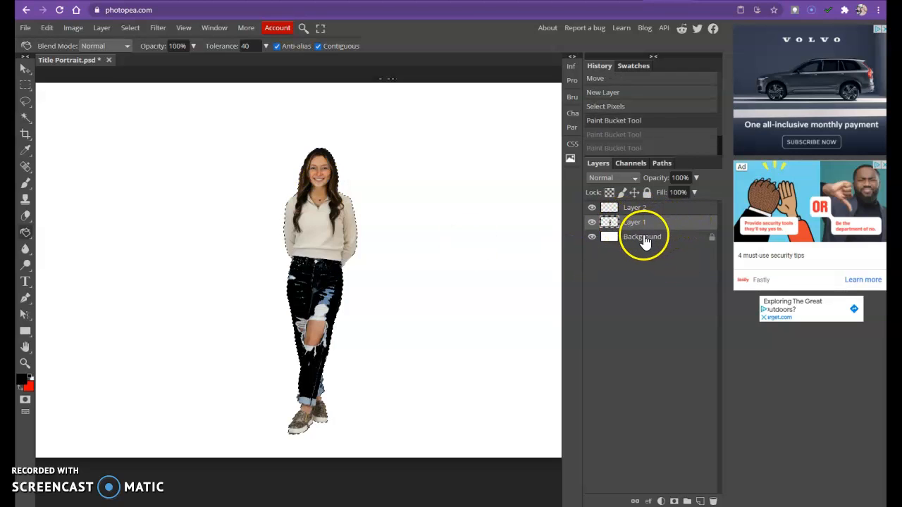
Step: Refill the selected outline with black on the empty Layer 2 and remove the selection
{"action": "left_click", "coordinate": [634, 207]}
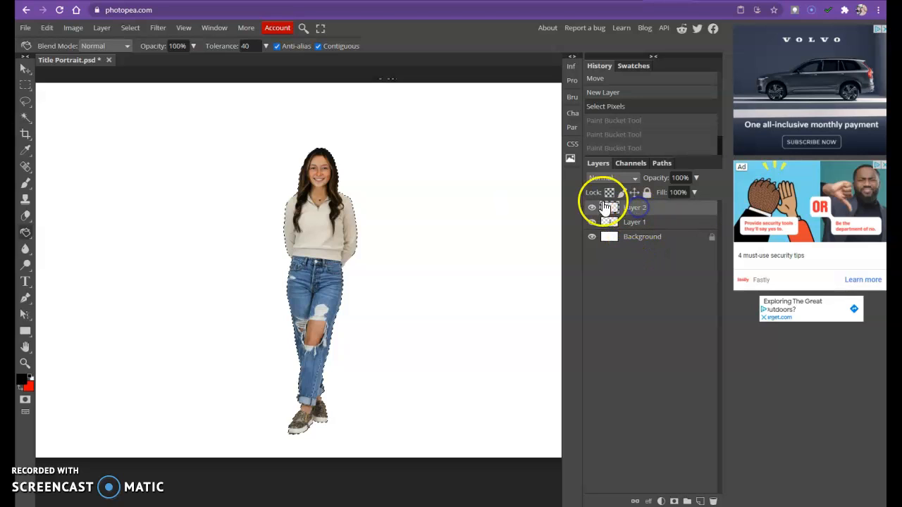
{"action": "left_click", "coordinate": [307, 256]}
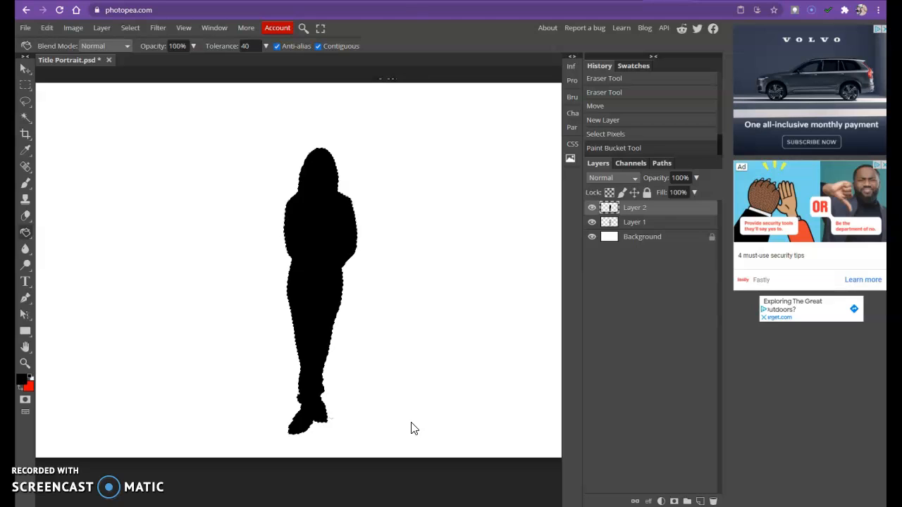
{"action": "key", "text": "ctrl+d"}
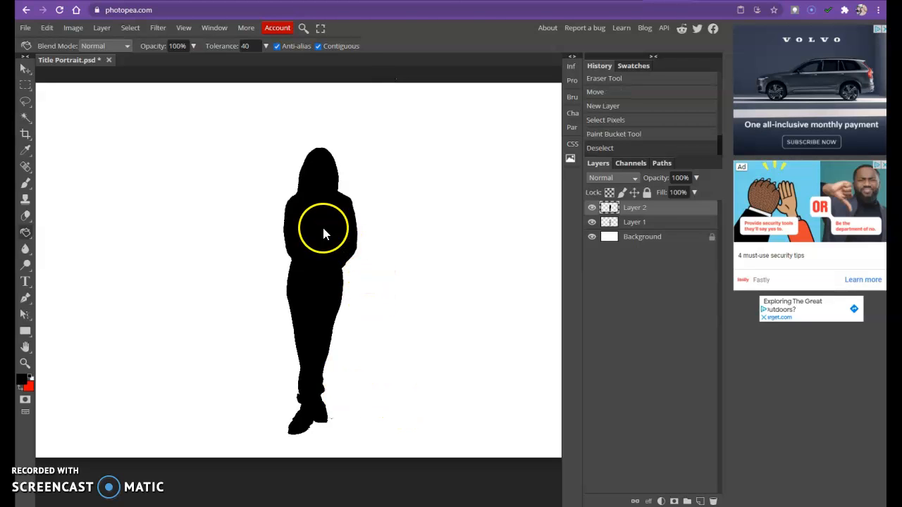
Step: Move the black silhouette to the left of the woman so that it partly overlaps her
{"action": "left_click", "coordinate": [26, 69]}
{"action": "left_click_drag", "start_coordinate": [339, 274], "coordinate": [445, 292]}
{"action": "mouse_move", "coordinate": [279, 271]}
{"action": "left_mouse_down"}
{"action": "mouse_move", "coordinate": [414, 276]}
{"action": "mouse_move", "coordinate": [285, 275]}
{"action": "mouse_move", "coordinate": [292, 278]}
{"action": "left_mouse_up"}
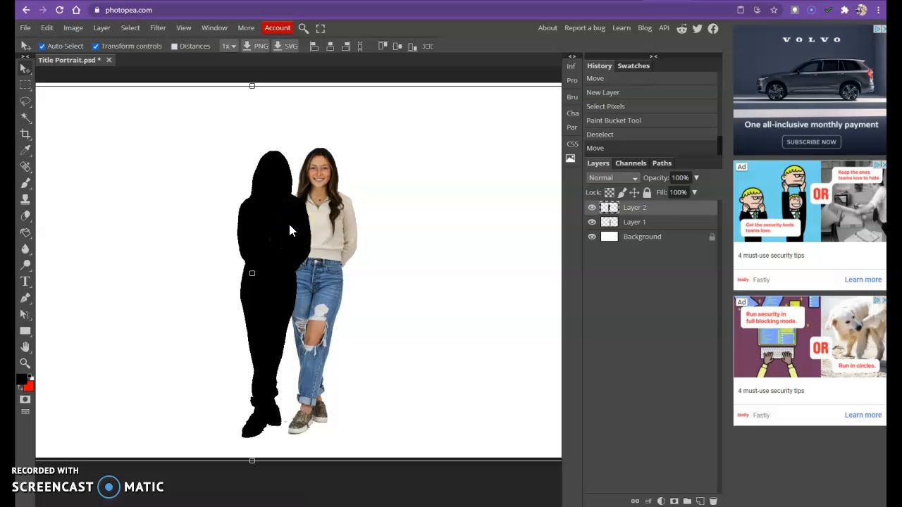
Step: Apply a Perspective transform to the black silhouette, narrowing its top and squashing it to roughly waist height beside the woman
{"action": "left_click", "coordinate": [48, 27]}
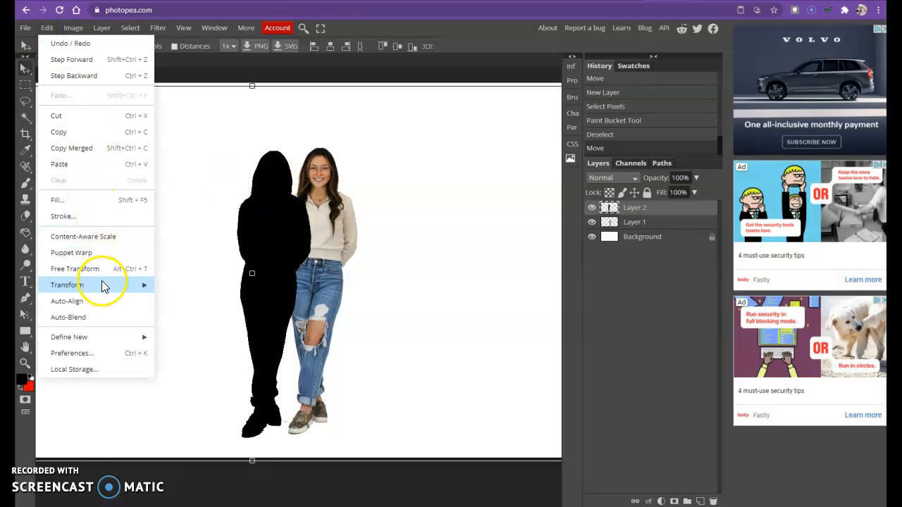
{"action": "mouse_move", "coordinate": [101, 284]}
{"action": "left_click", "coordinate": [200, 354]}
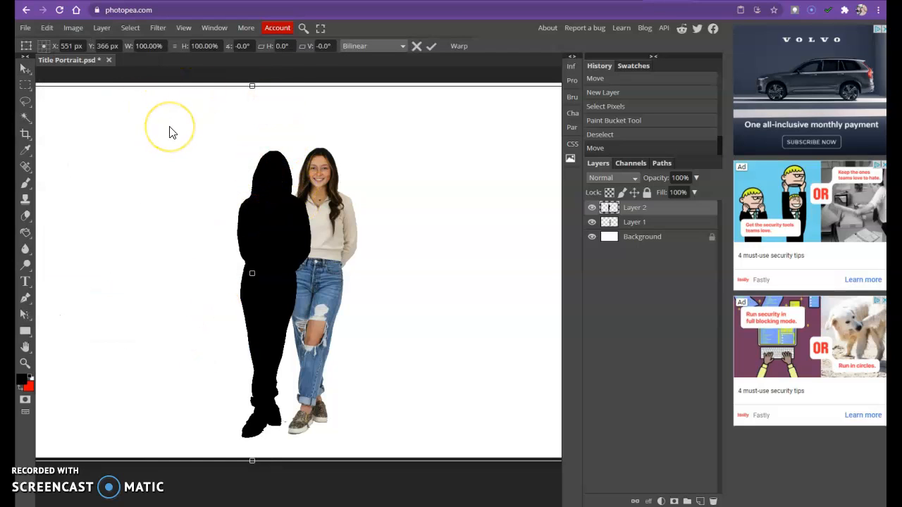
{"action": "key", "text": "ctrl+minus"}
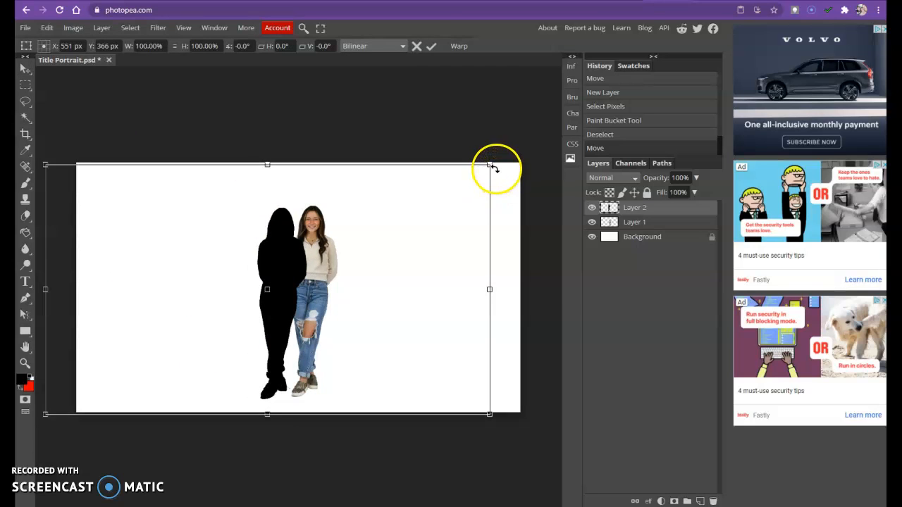
{"action": "left_click_drag", "start_coordinate": [488, 165], "coordinate": [389, 165]}
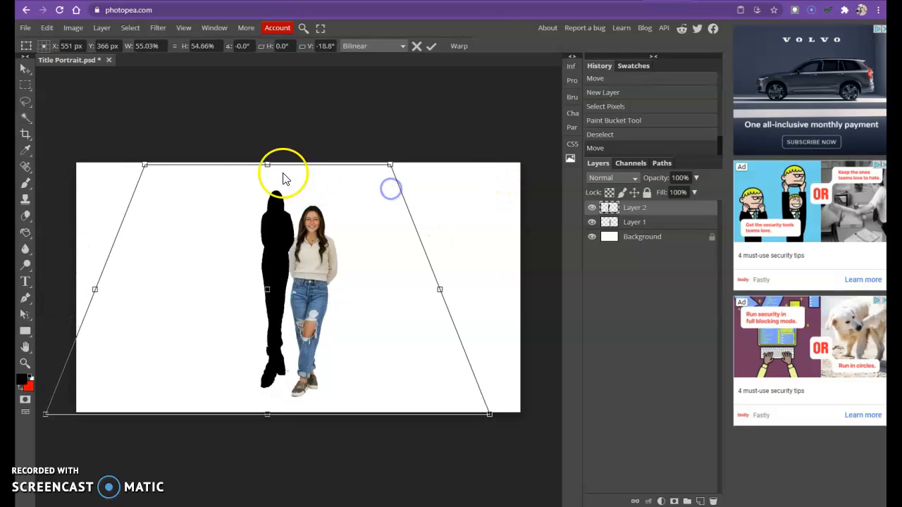
{"action": "left_click_drag", "start_coordinate": [267, 165], "coordinate": [247, 254]}
{"action": "left_click_drag", "start_coordinate": [106, 254], "coordinate": [158, 277]}
{"action": "key", "text": "Return"}
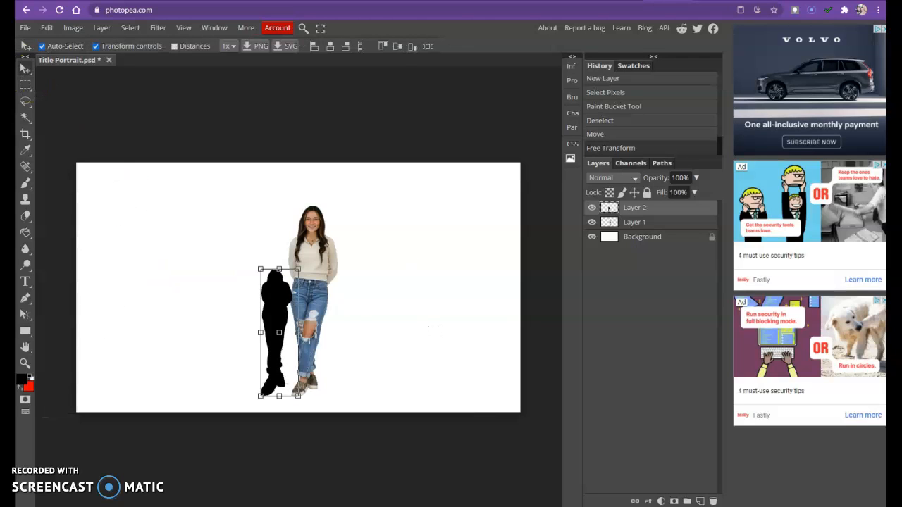
Step: Distort the silhouette on Layer 2 to 116.67% width and 77.87% height, extending it away from the woman
{"action": "left_click", "coordinate": [47, 28]}
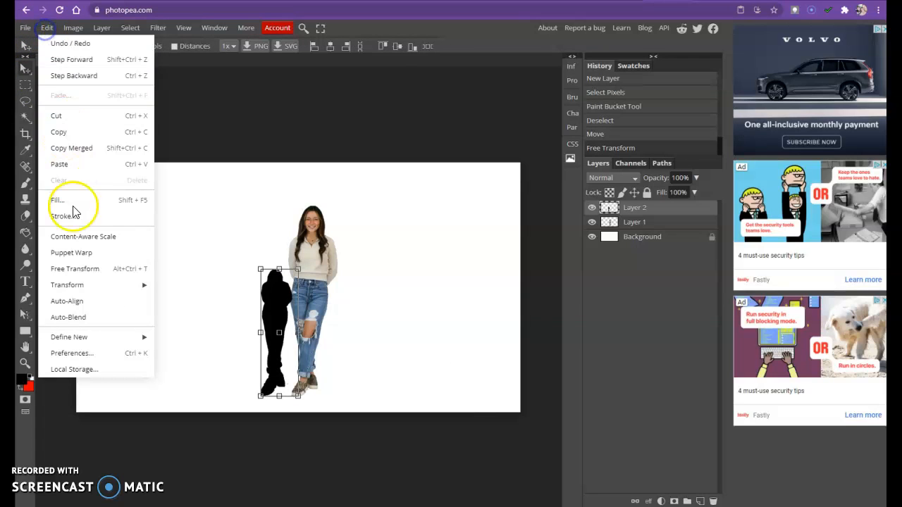
{"action": "mouse_move", "coordinate": [133, 285]}
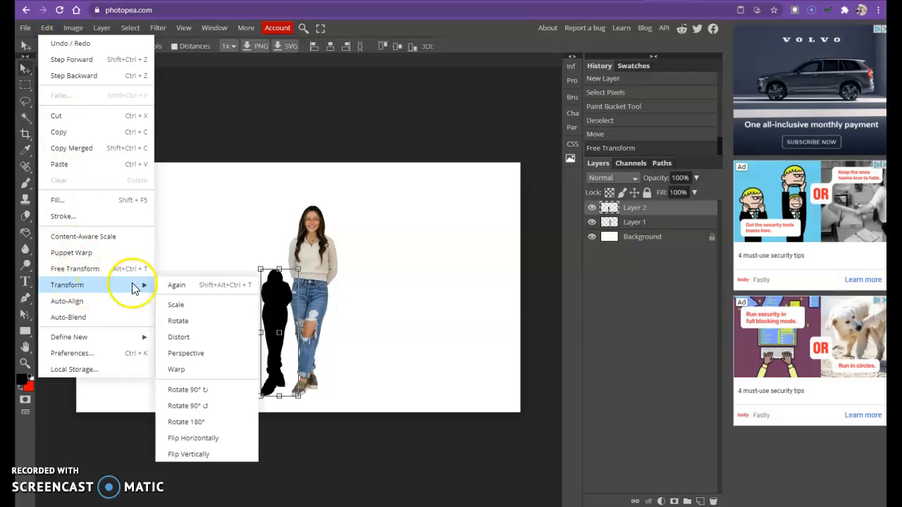
{"action": "left_click", "coordinate": [188, 338]}
{"action": "left_click_drag", "start_coordinate": [258, 270], "coordinate": [262, 295]}
{"action": "key", "text": "ctrl+z"}
{"action": "left_click_drag", "start_coordinate": [279, 396], "coordinate": [280, 385]}
{"action": "left_click_drag", "start_coordinate": [260, 295], "coordinate": [235, 282]}
{"action": "left_click_drag", "start_coordinate": [266, 384], "coordinate": [267, 398]}
{"action": "left_click_drag", "start_coordinate": [298, 283], "coordinate": [256, 300]}
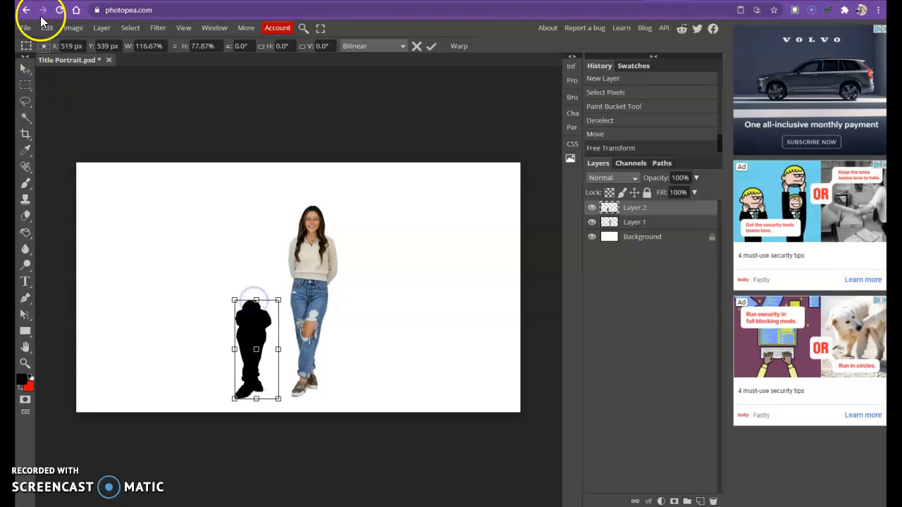
{"action": "key", "text": "Return"}
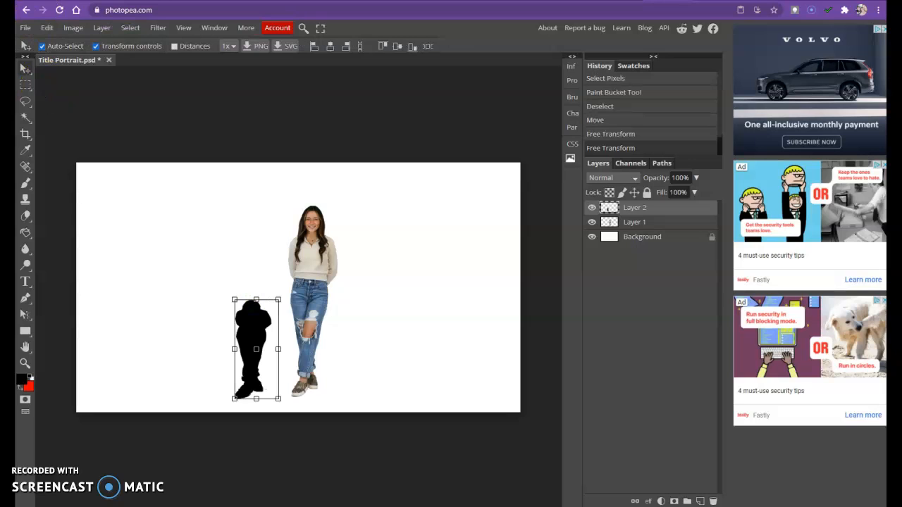
Step: Apply another Perspective transform to the silhouette and move it over the woman's lower legs and feet
{"action": "left_click", "coordinate": [48, 29]}
{"action": "mouse_move", "coordinate": [90, 285]}
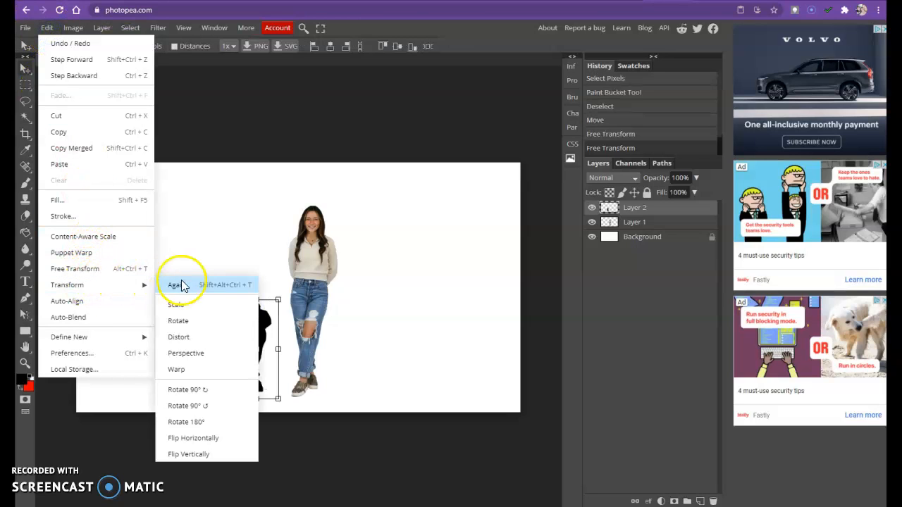
{"action": "left_click", "coordinate": [202, 353]}
{"action": "left_click_drag", "start_coordinate": [232, 297], "coordinate": [239, 303]}
{"action": "left_click_drag", "start_coordinate": [251, 361], "coordinate": [287, 366]}
{"action": "key", "text": "Return"}
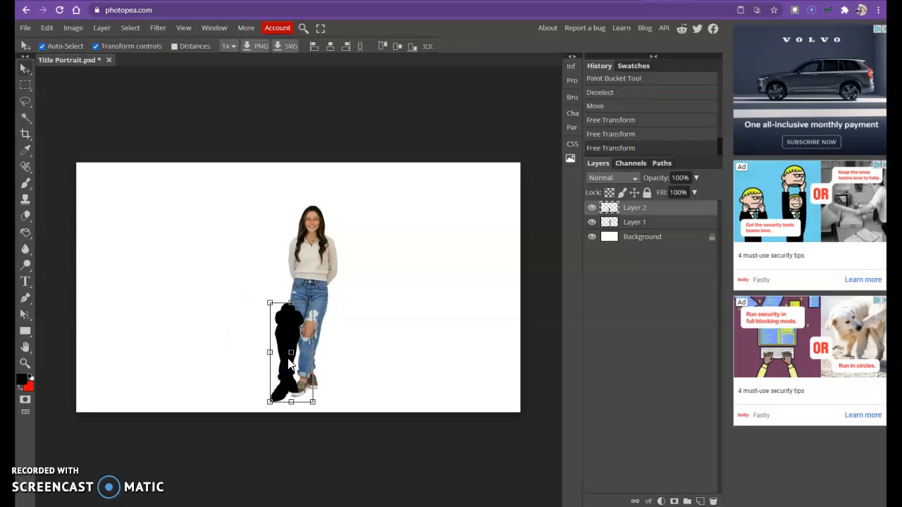
Step: Distort the silhouette so it slants up and to the left, with its base at the woman's feet and its height slightly reduced
{"action": "left_click", "coordinate": [49, 28]}
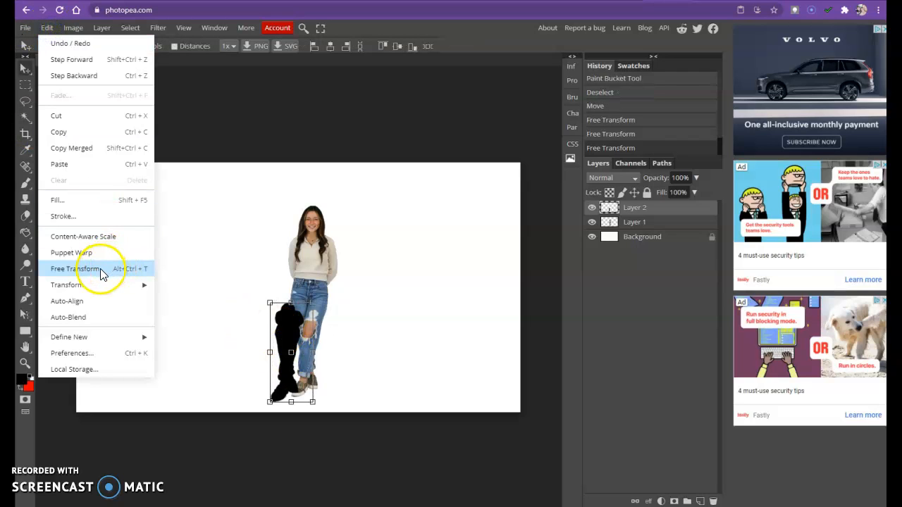
{"action": "mouse_move", "coordinate": [98, 289]}
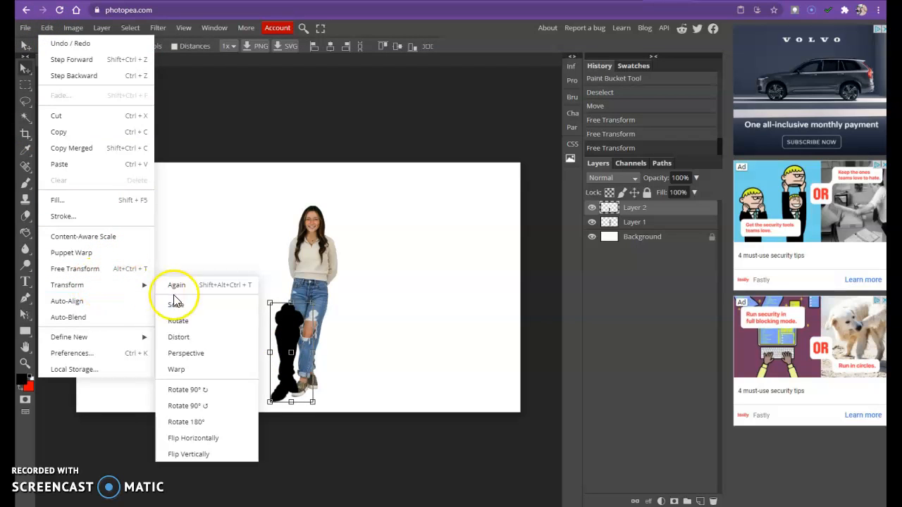
{"action": "left_click", "coordinate": [179, 336]}
{"action": "left_click_drag", "start_coordinate": [270, 303], "coordinate": [218, 312]}
{"action": "left_click_drag", "start_coordinate": [312, 305], "coordinate": [264, 315]}
{"action": "left_click_drag", "start_coordinate": [259, 350], "coordinate": [283, 344]}
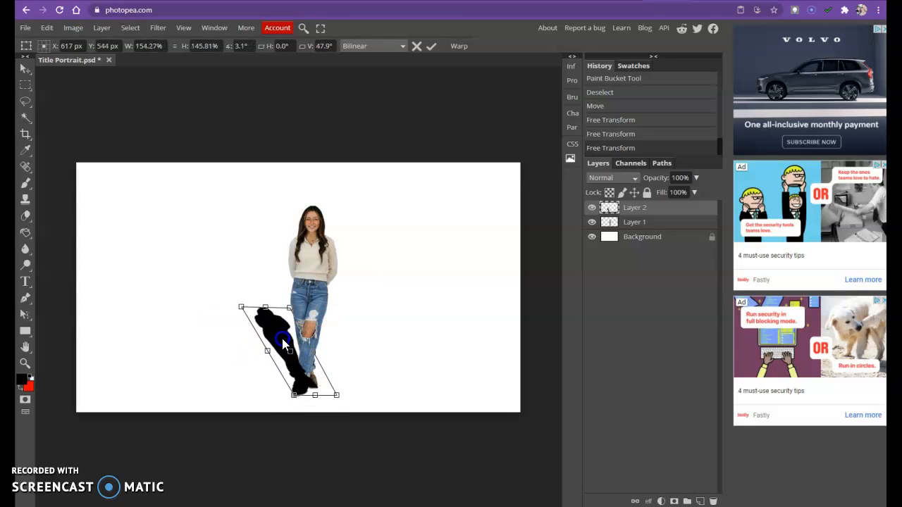
{"action": "left_click_drag", "start_coordinate": [265, 307], "coordinate": [279, 310]}
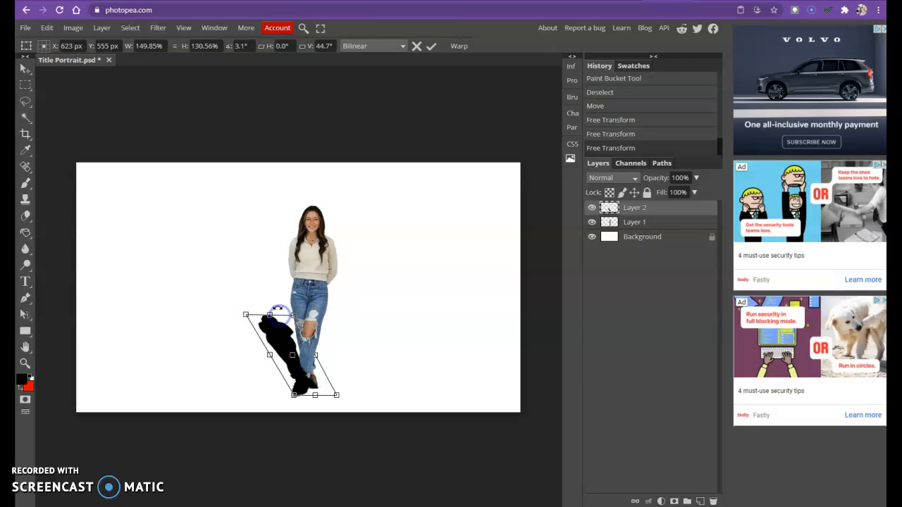
{"action": "key", "text": "Return"}
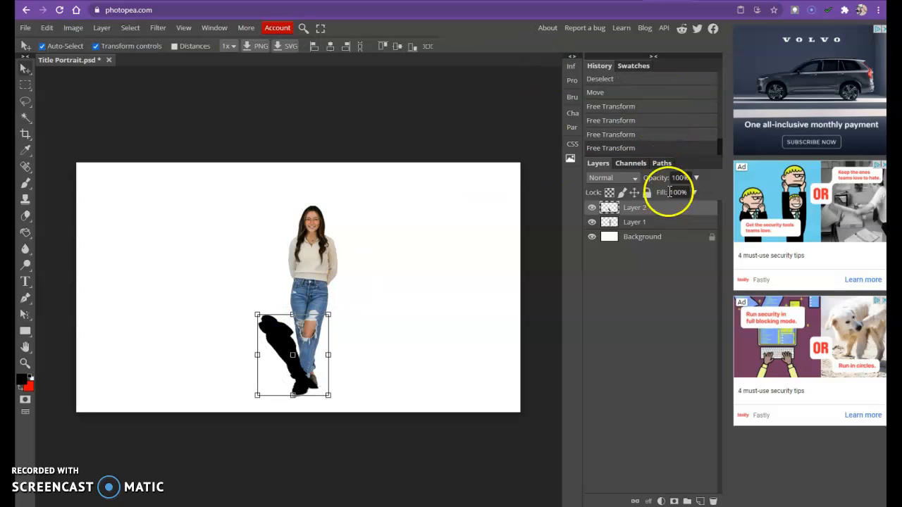
Step: Move Layer 1 above Layer 2 so the woman stands in front of her shadow, and deselect the layer
{"action": "left_click", "coordinate": [639, 222]}
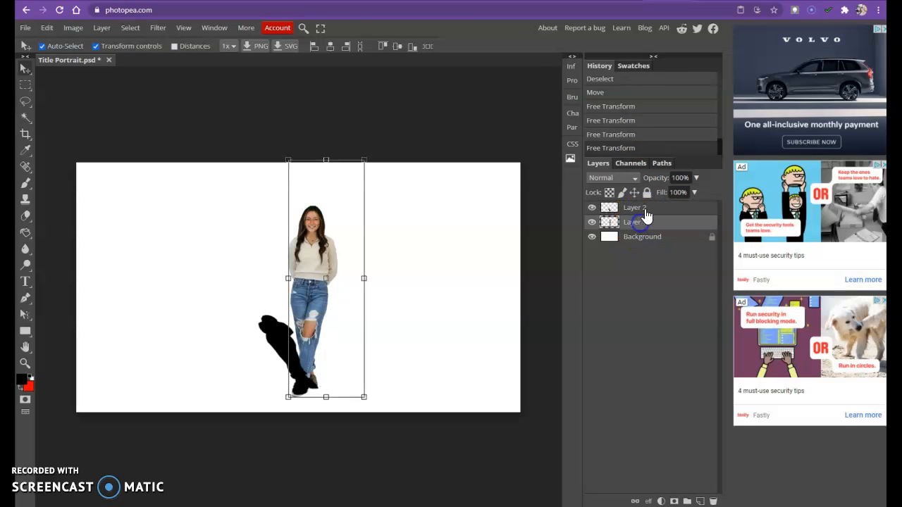
{"action": "left_click_drag", "start_coordinate": [642, 215], "coordinate": [642, 206]}
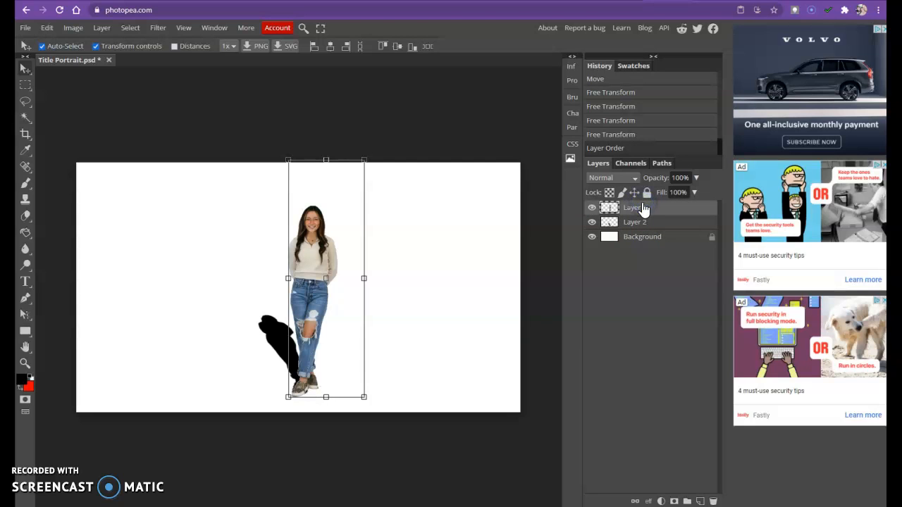
{"action": "left_click", "coordinate": [398, 335]}
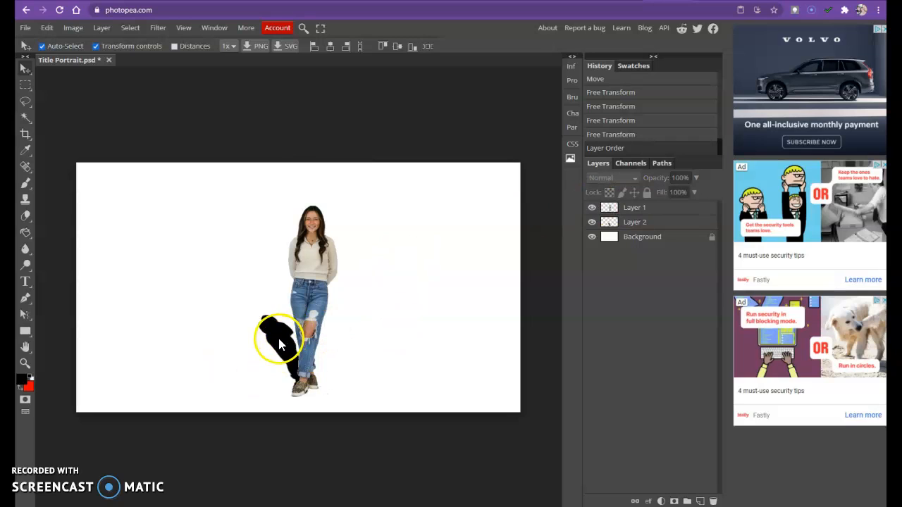
Step: Toggle Layer 2's visibility to check the shadow, and lower the layer's opacity to 36%
{"action": "left_click", "coordinate": [641, 223]}
{"action": "left_click", "coordinate": [592, 223]}
{"action": "left_click", "coordinate": [592, 223]}
{"action": "left_click", "coordinate": [592, 223]}
{"action": "left_click", "coordinate": [592, 223]}
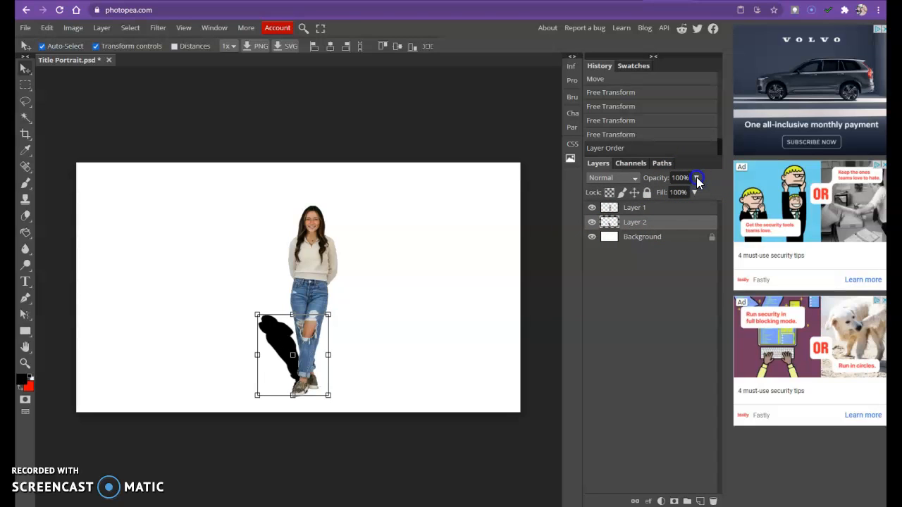
{"action": "left_click", "coordinate": [678, 222]}
{"action": "left_click_drag", "start_coordinate": [692, 194], "coordinate": [659, 201]}
{"action": "left_click", "coordinate": [419, 277]}
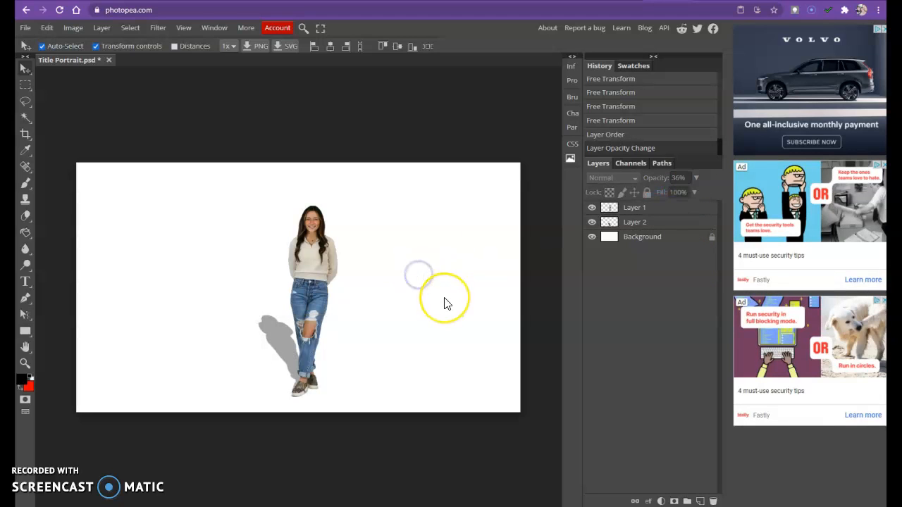
Step: Scale the woman on Layer 1 up proportionally to 113.30%, keeping her feet in place, and apply the transform
{"action": "left_click", "coordinate": [644, 224]}
{"action": "left_click", "coordinate": [638, 211]}
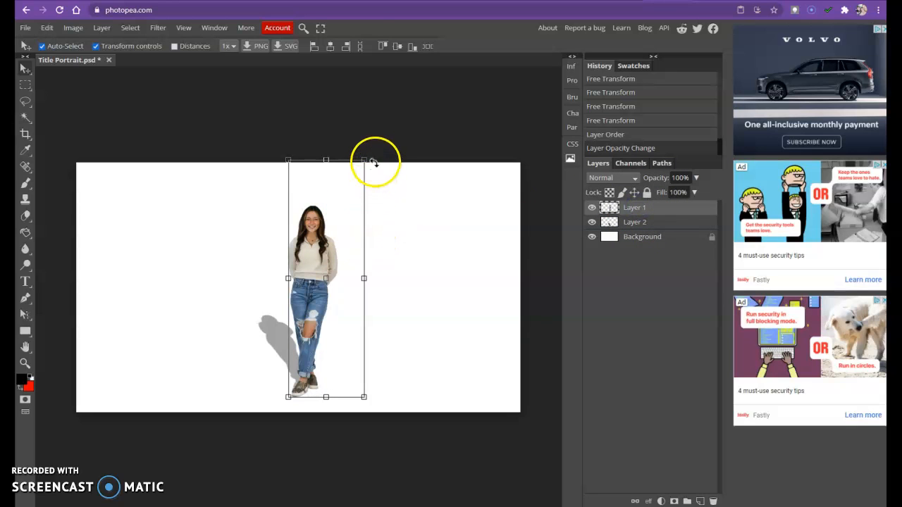
{"action": "mouse_move", "coordinate": [364, 159]}
{"action": "left_mouse_down"}
{"action": "mouse_move", "coordinate": [387, 141]}
{"action": "mouse_move", "coordinate": [374, 167]}
{"action": "left_mouse_up"}
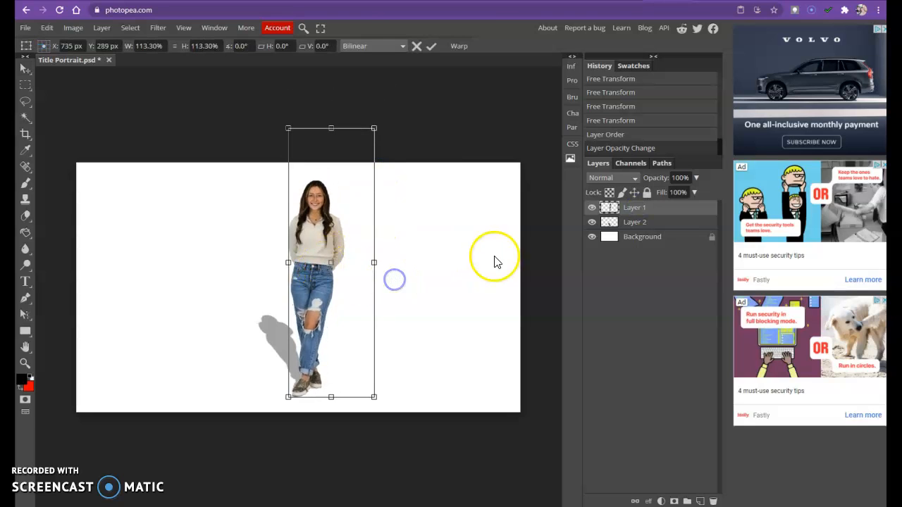
{"action": "left_click", "coordinate": [215, 225]}
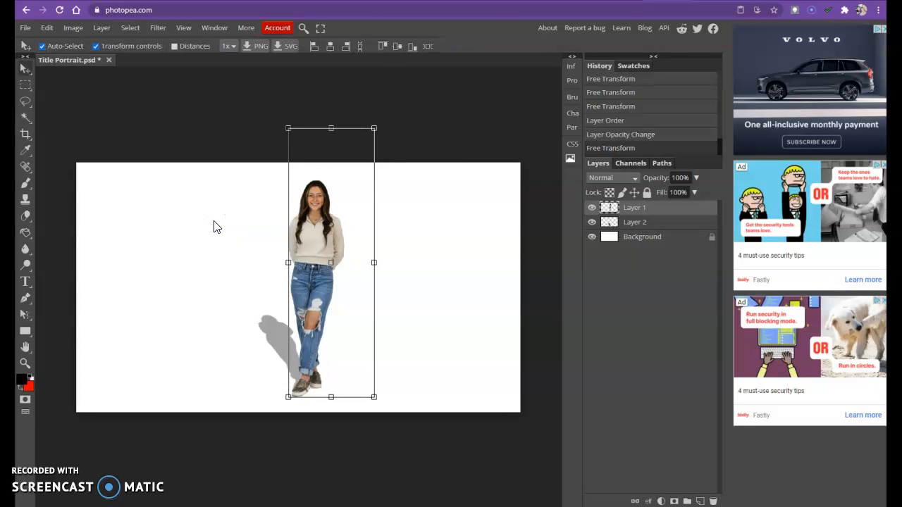
Step: Add a raster mask to the shadow on Layer 2
{"action": "left_click", "coordinate": [647, 211]}
{"action": "left_click", "coordinate": [660, 225]}
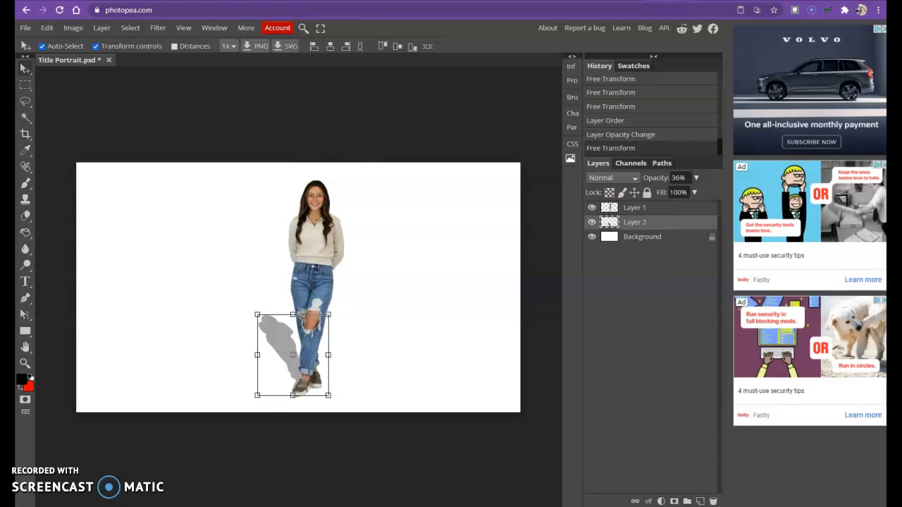
{"action": "left_click", "coordinate": [674, 500]}
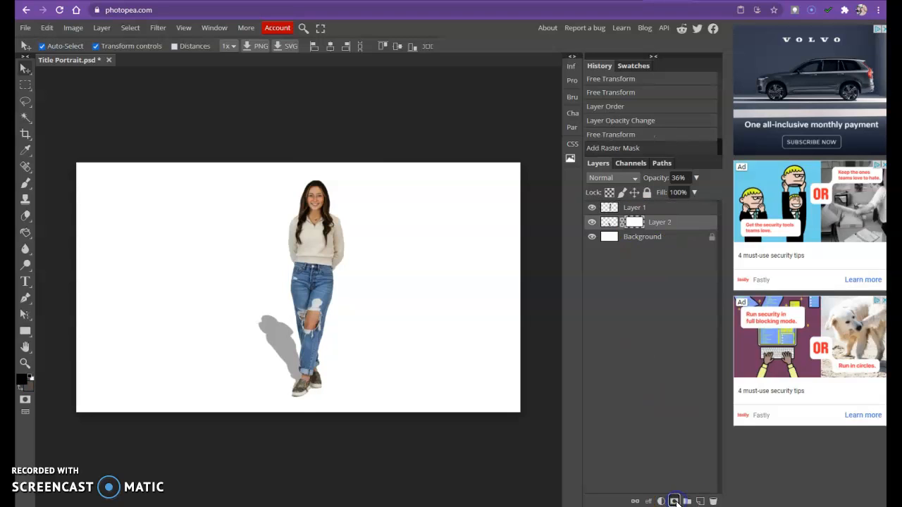
Step: Draw a short linear gradient on Layer 2's mask from the shadow's head toward the feet to fade the shadow
{"action": "right_click", "coordinate": [30, 234]}
{"action": "left_click", "coordinate": [65, 233]}
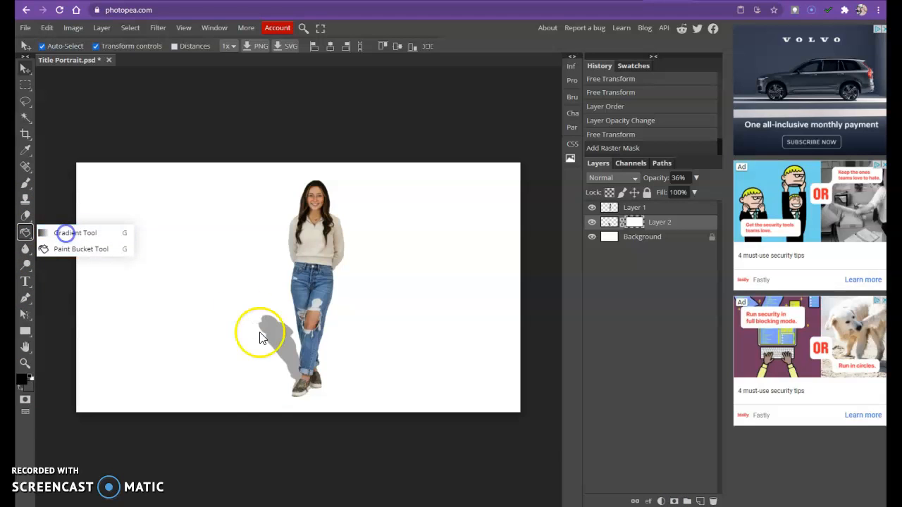
{"action": "left_click_drag", "start_coordinate": [256, 306], "coordinate": [279, 334]}
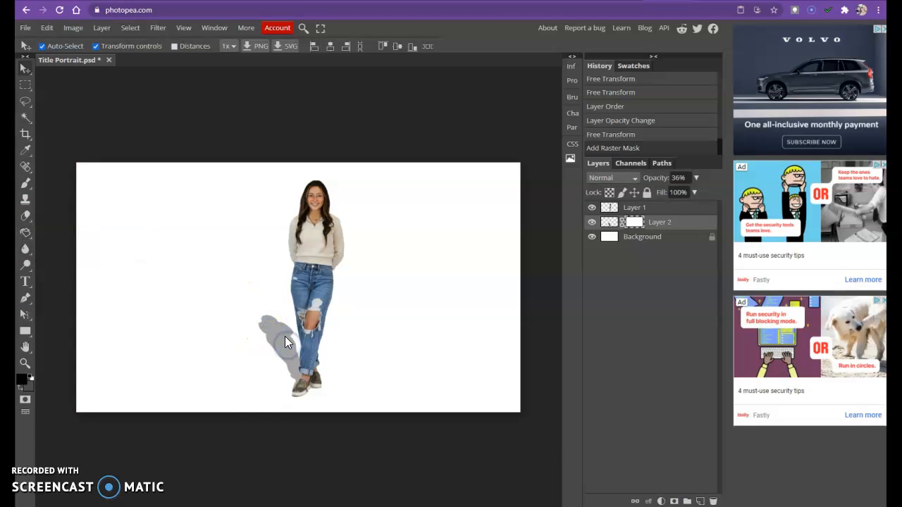
{"action": "right_click", "coordinate": [26, 234]}
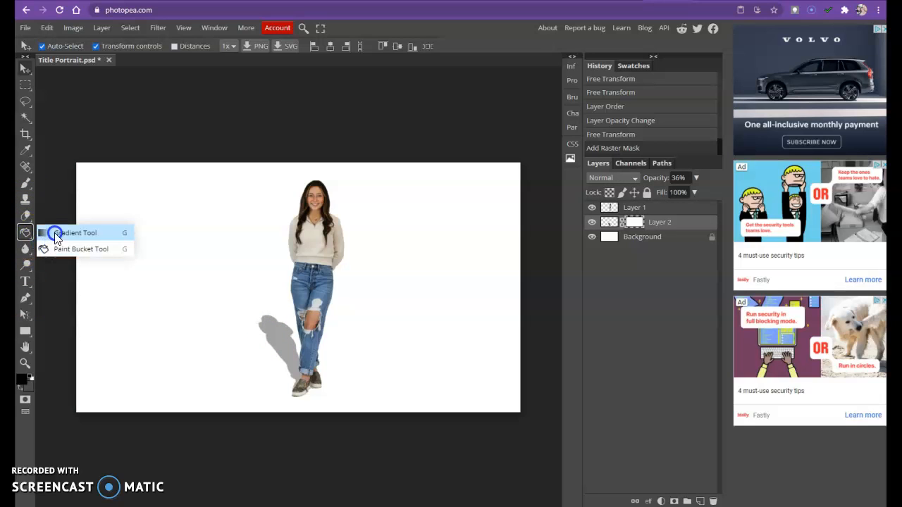
{"action": "left_click", "coordinate": [59, 234]}
{"action": "left_click", "coordinate": [636, 221]}
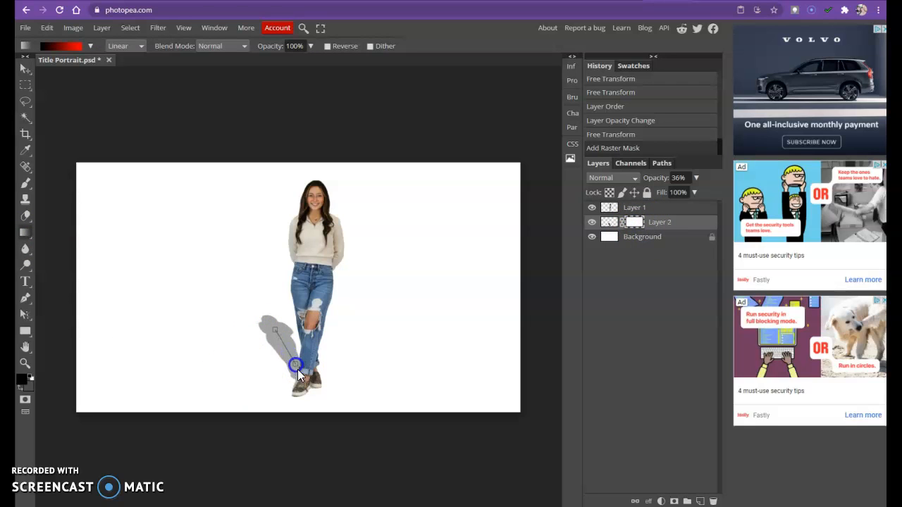
{"action": "left_click_drag", "start_coordinate": [297, 369], "coordinate": [296, 367]}
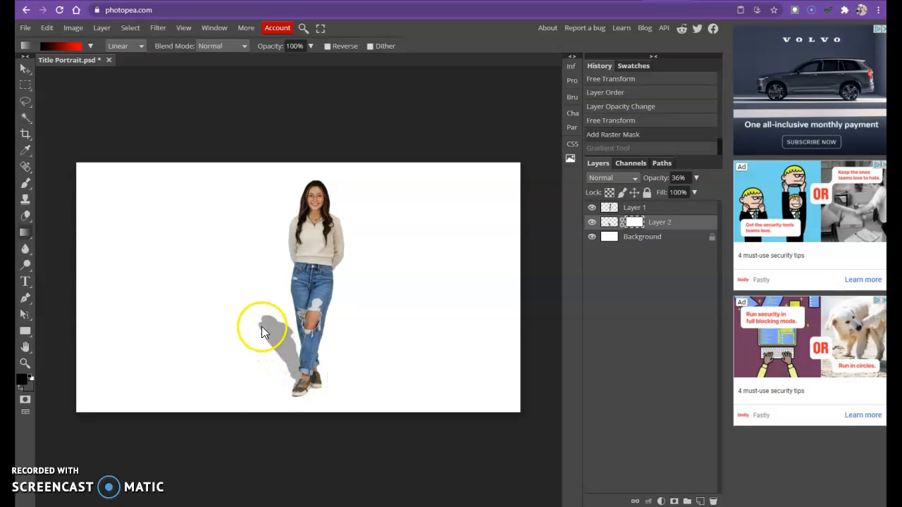
{"action": "left_click_drag", "start_coordinate": [263, 319], "coordinate": [281, 341]}
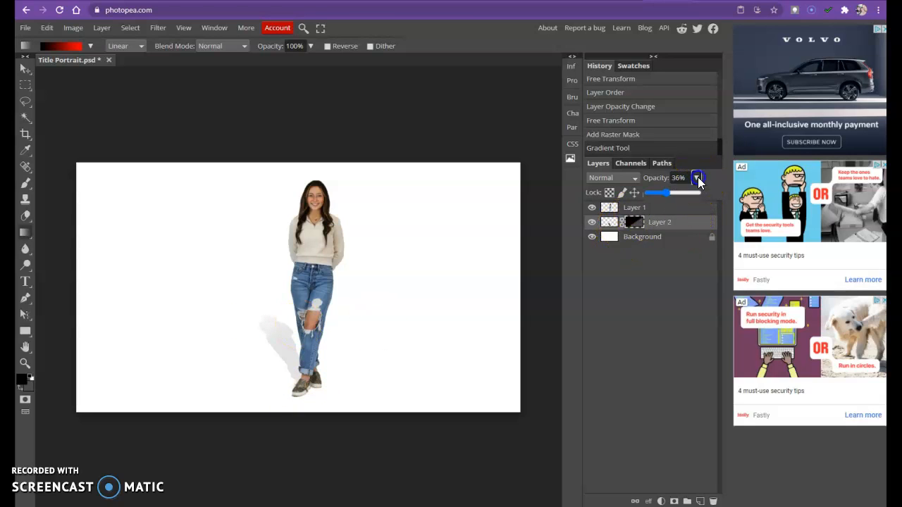
Step: Raise the opacity of the masked shadow on Layer 2 to 87%
{"action": "left_click_drag", "start_coordinate": [666, 200], "coordinate": [673, 200]}
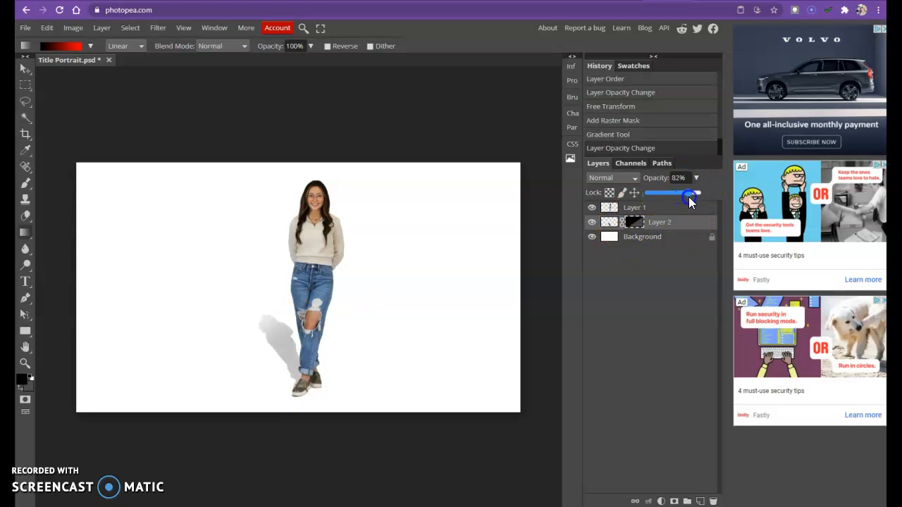
{"action": "left_click", "coordinate": [417, 271]}
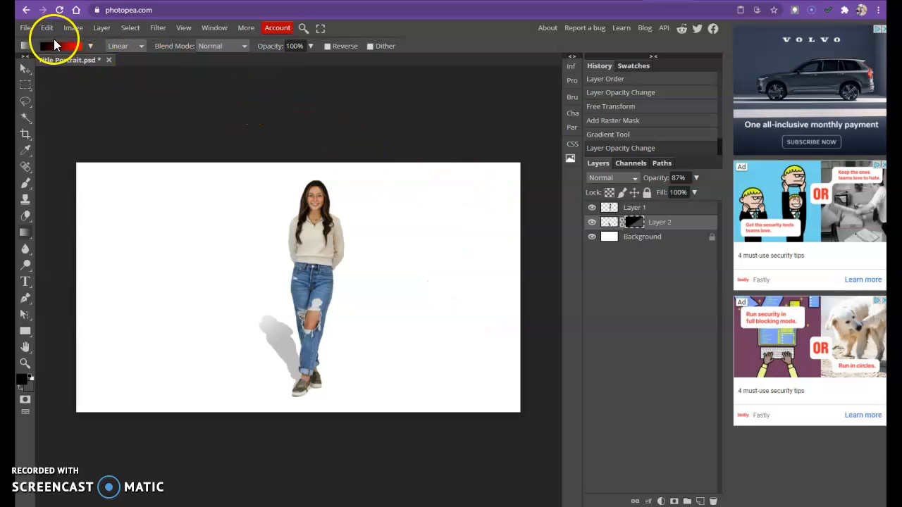
Step: Start placing an external image in the portrait and browse to the student's folder under Documents > Computer Apps > Restaurant
{"action": "left_click", "coordinate": [24, 29]}
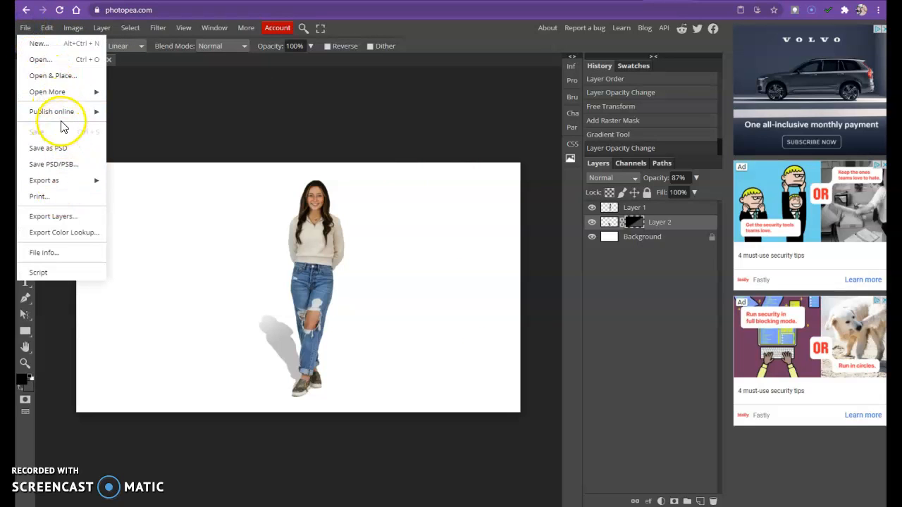
{"action": "left_click", "coordinate": [57, 76]}
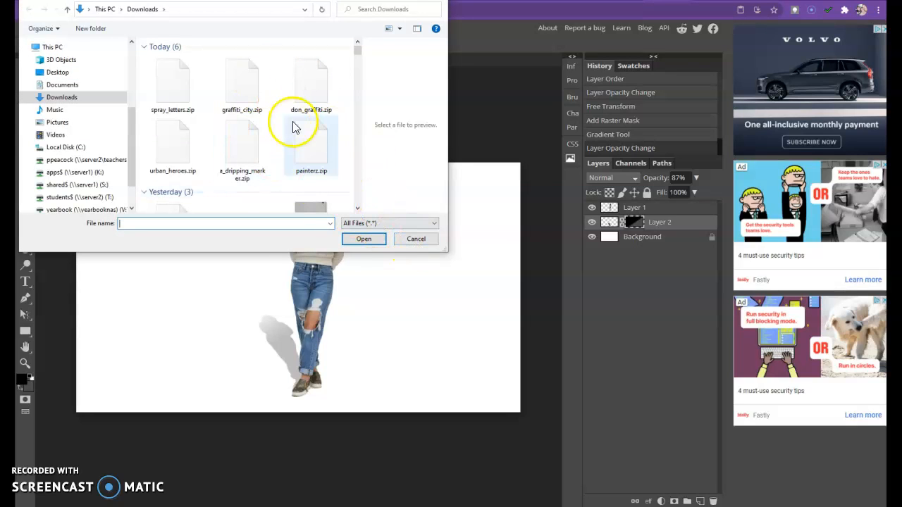
{"action": "left_click", "coordinate": [84, 162]}
{"action": "double_click", "coordinate": [168, 92]}
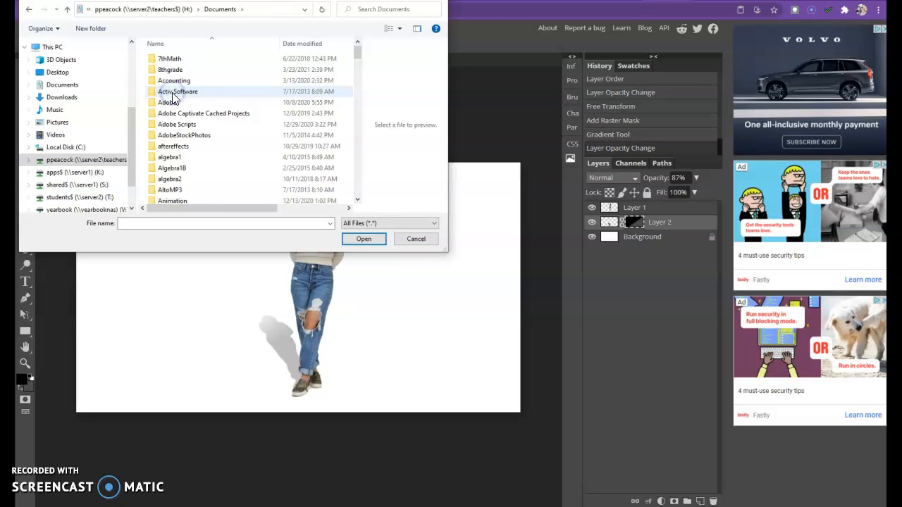
{"action": "scroll", "coordinate": [189, 155], "scroll_direction": "down", "scroll_amount": 3}
{"action": "scroll", "coordinate": [187, 127], "scroll_direction": "up", "scroll_amount": 3}
{"action": "double_click", "coordinate": [181, 72]}
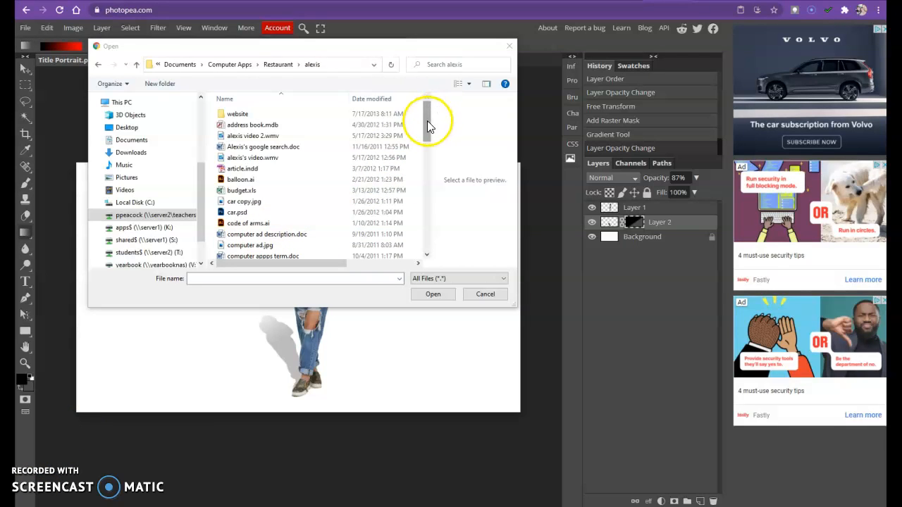
Step: Place logo.jpg as a new layer and move it beside the woman's head, centred at about X 439 px, Y 150 px
{"action": "left_click_drag", "start_coordinate": [427, 121], "coordinate": [426, 167]}
{"action": "left_click", "coordinate": [239, 201]}
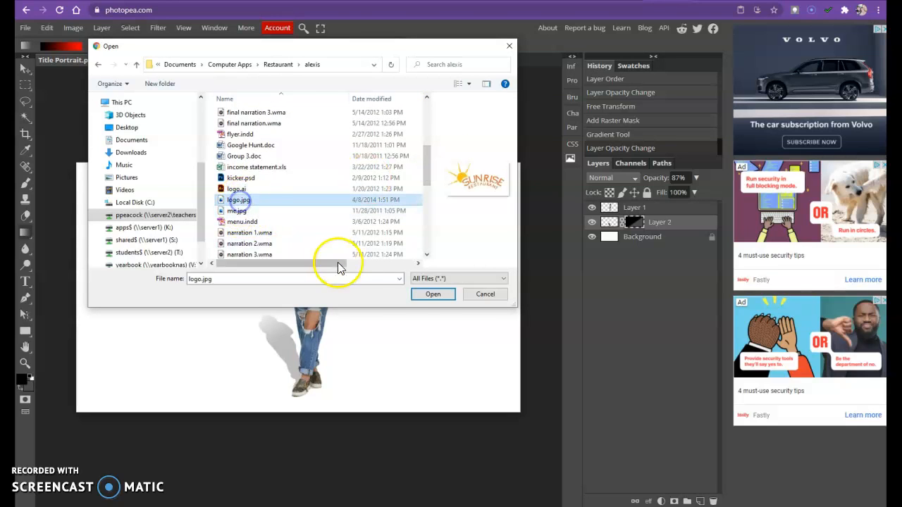
{"action": "left_click", "coordinate": [426, 296]}
{"action": "left_click_drag", "start_coordinate": [172, 227], "coordinate": [244, 238]}
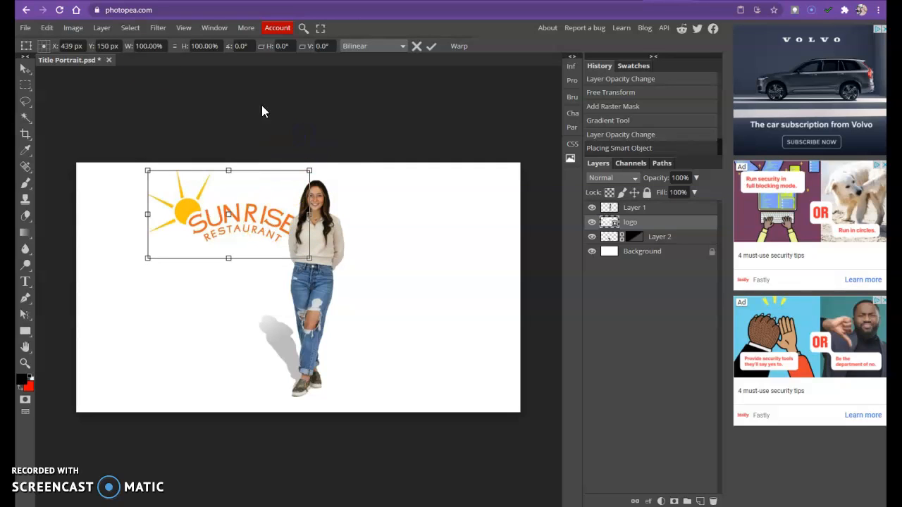
Step: Save the title portrait with the placed logo as a PSD file
{"action": "left_click", "coordinate": [24, 28]}
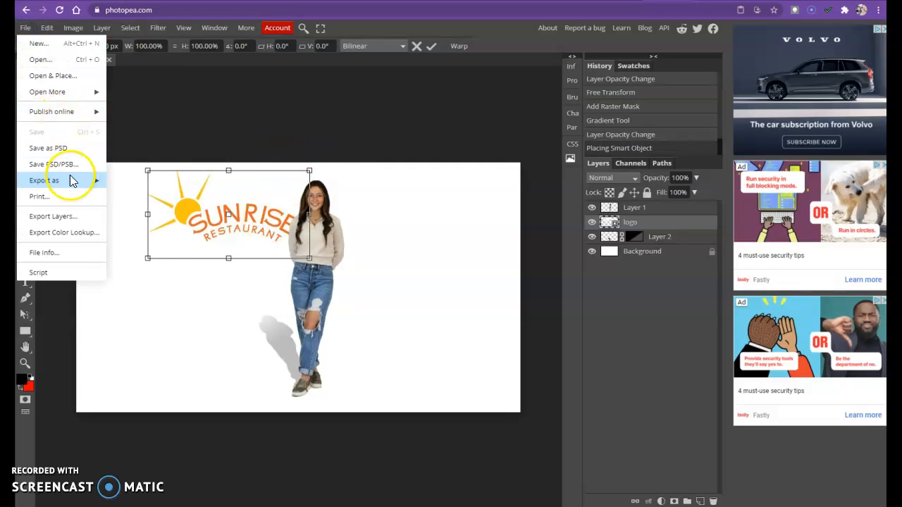
{"action": "mouse_move", "coordinate": [74, 183]}
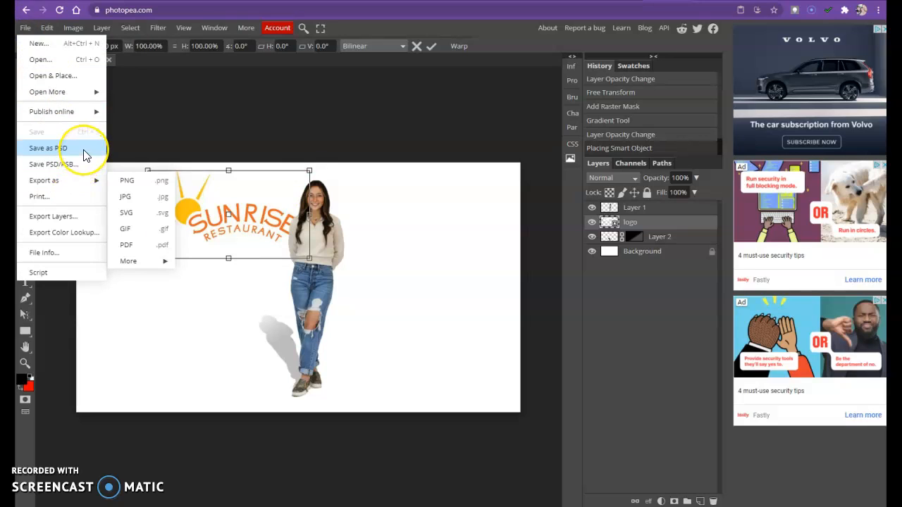
{"action": "left_click", "coordinate": [83, 152]}
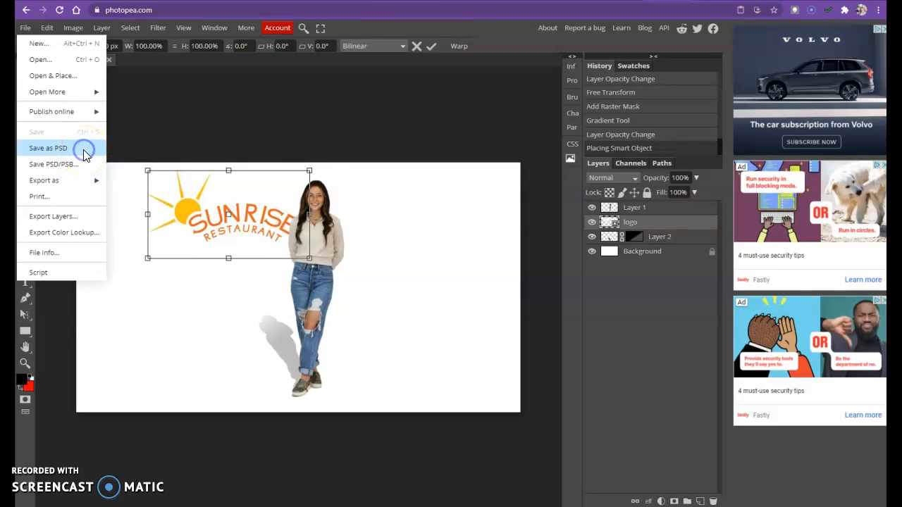
Step: Show the export format choices for the title portrait
{"action": "left_click", "coordinate": [25, 28]}
{"action": "mouse_move", "coordinate": [62, 181]}
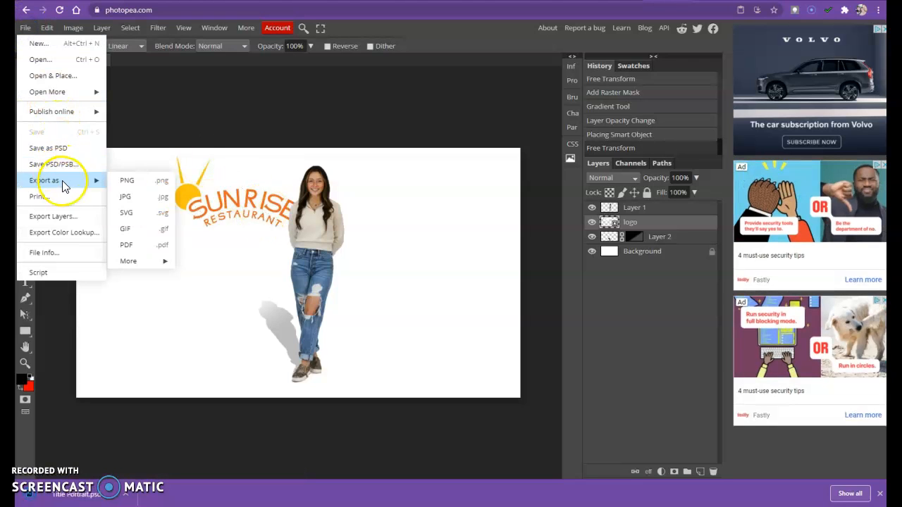